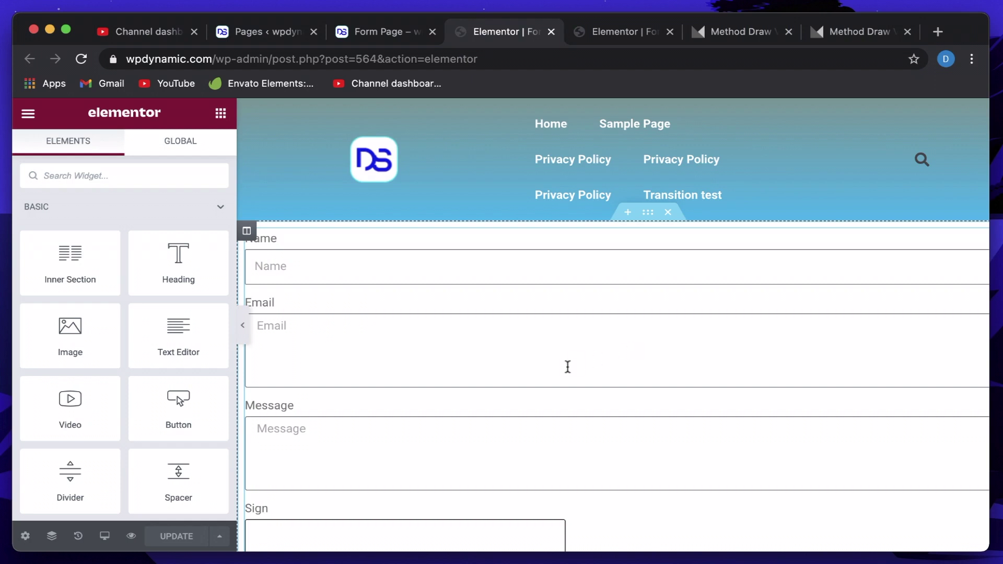
Scroll to the form with Name, Email, Message and Sign fields and open its edit settings.
scroll(566, 364, down, 3)
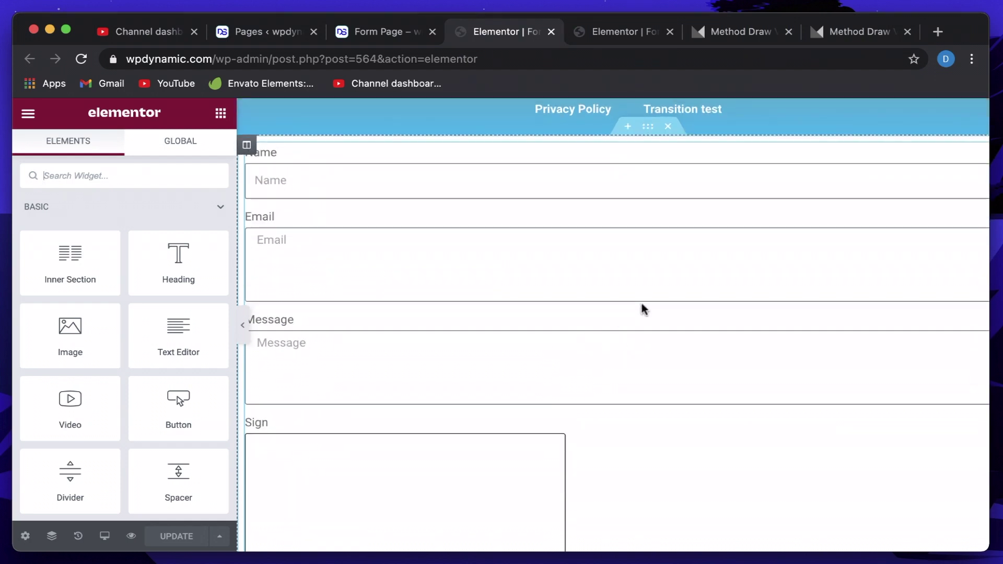
click(644, 310)
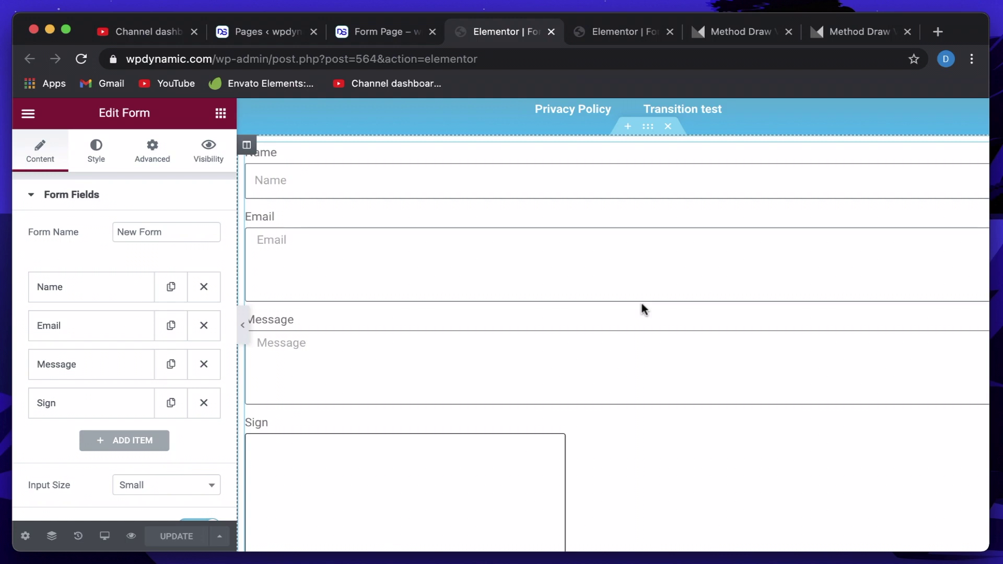
Look through the Method Draw, Pages and form editor tabs, then close the live Form Page tab.
click(731, 32)
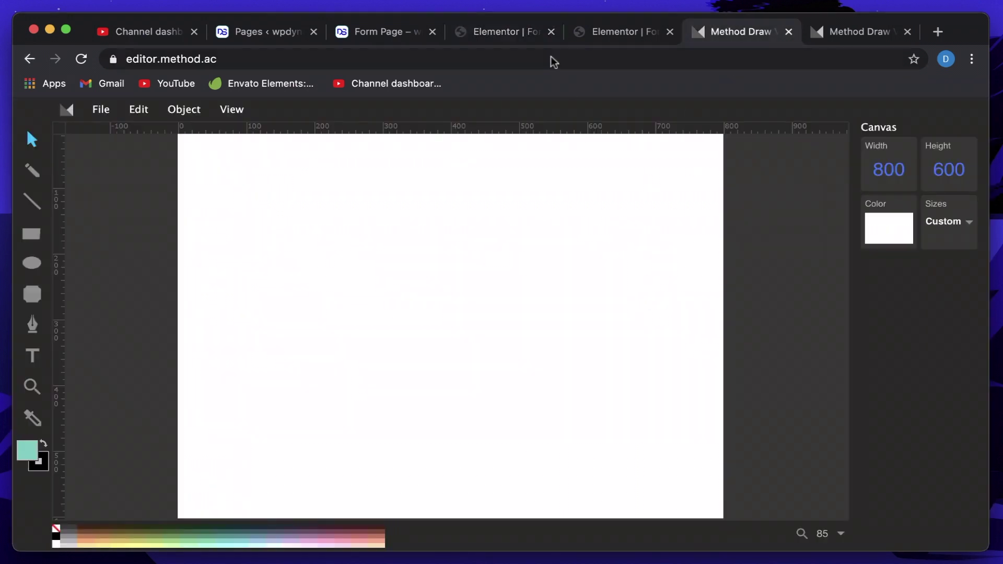
click(523, 32)
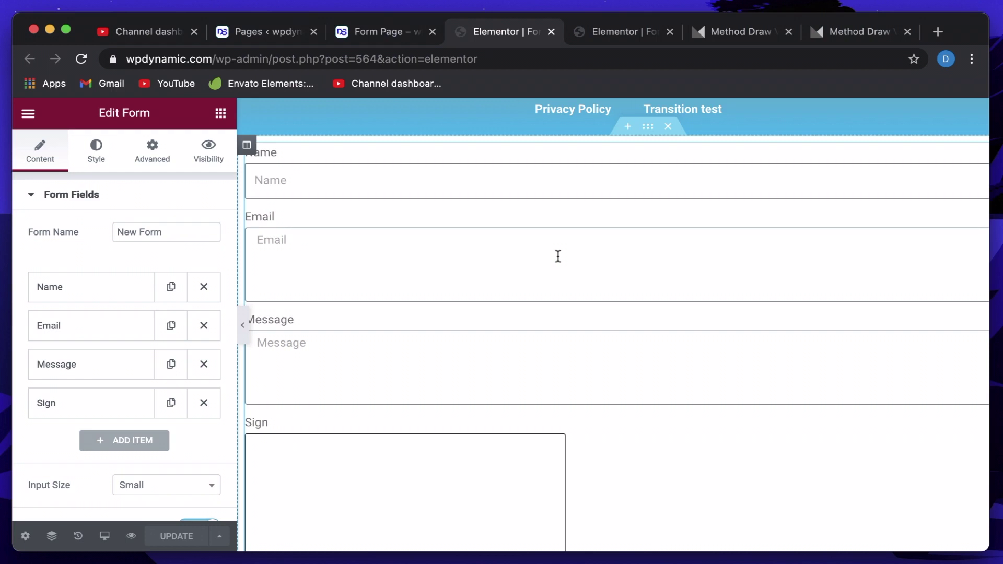
click(744, 32)
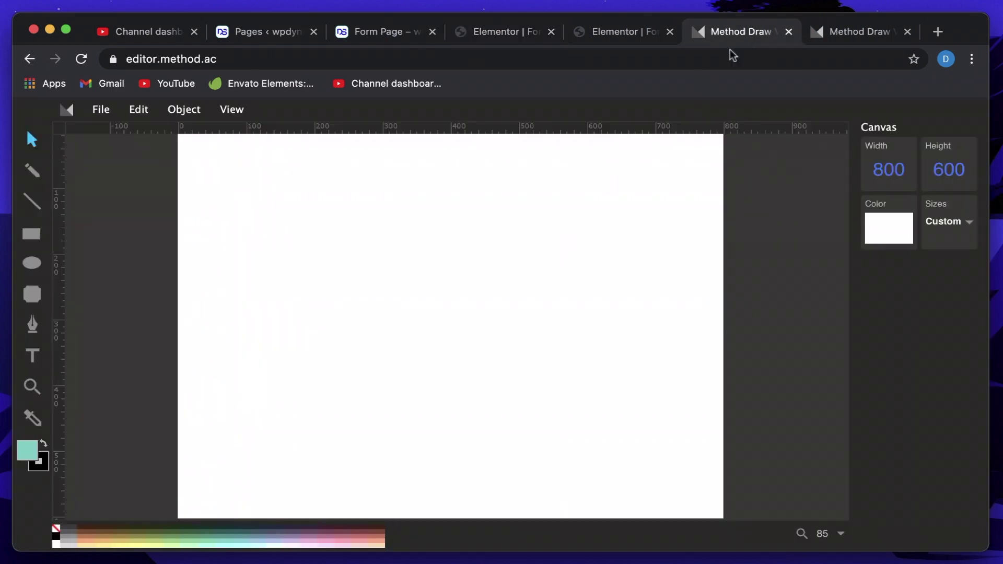
click(839, 35)
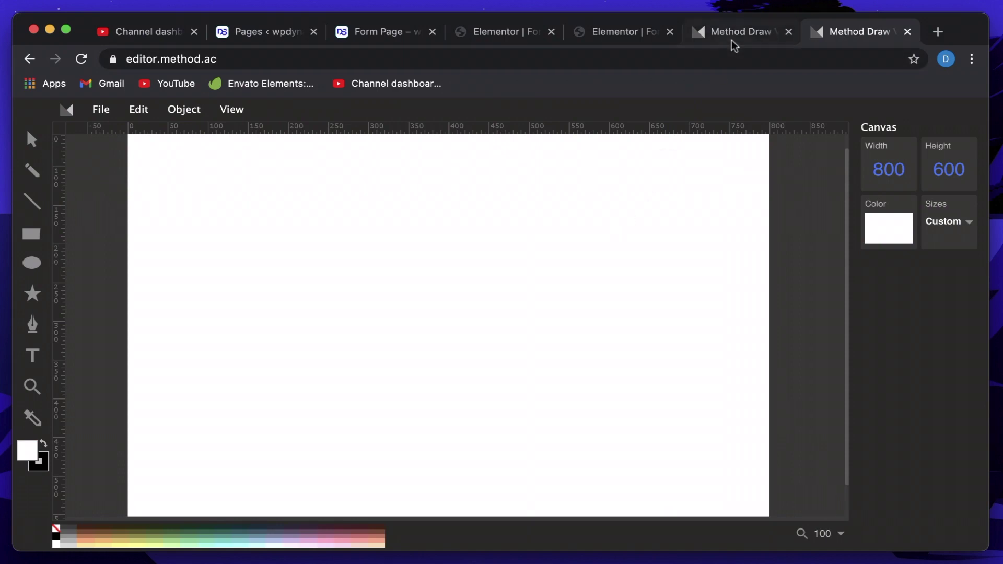
click(731, 38)
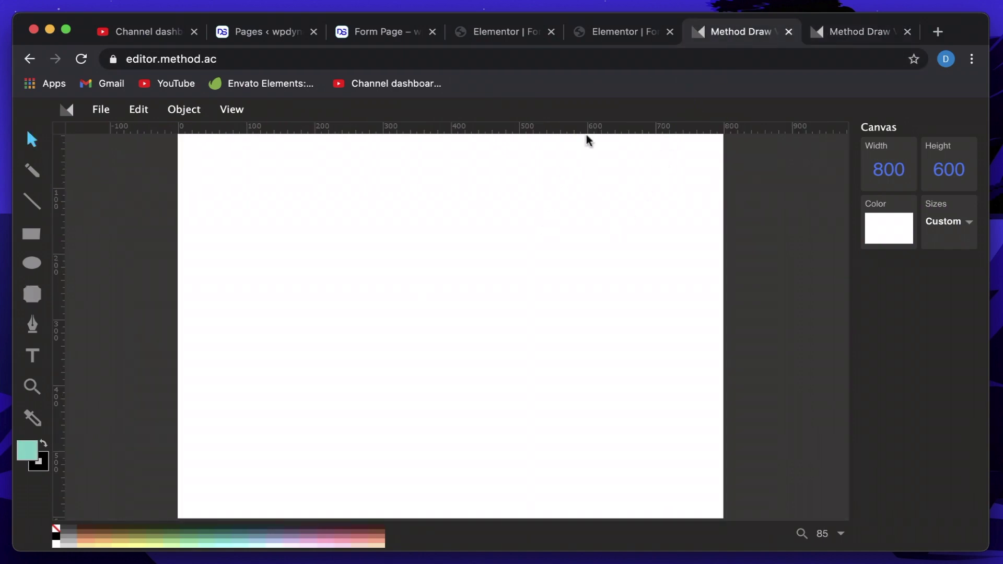
click(624, 40)
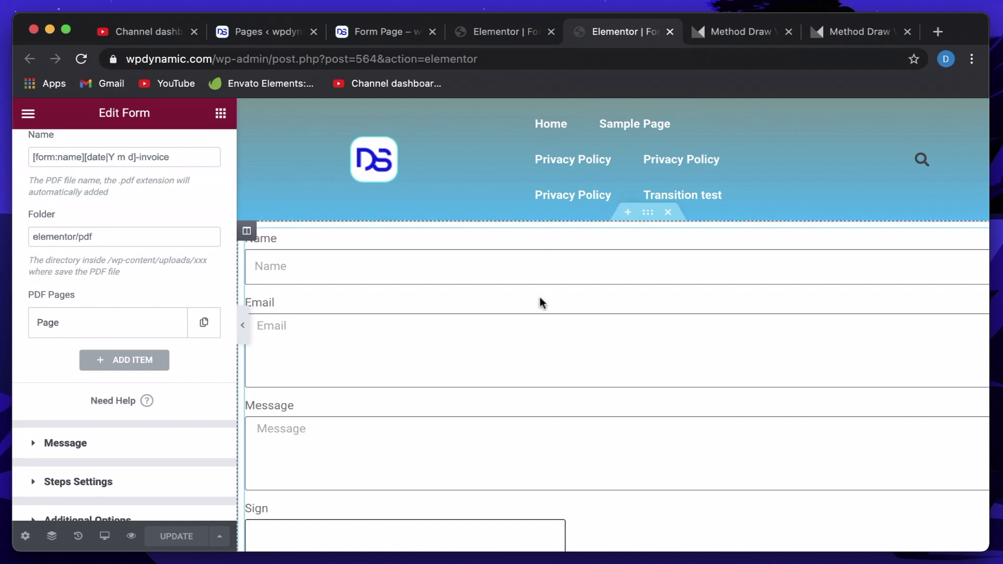
click(274, 35)
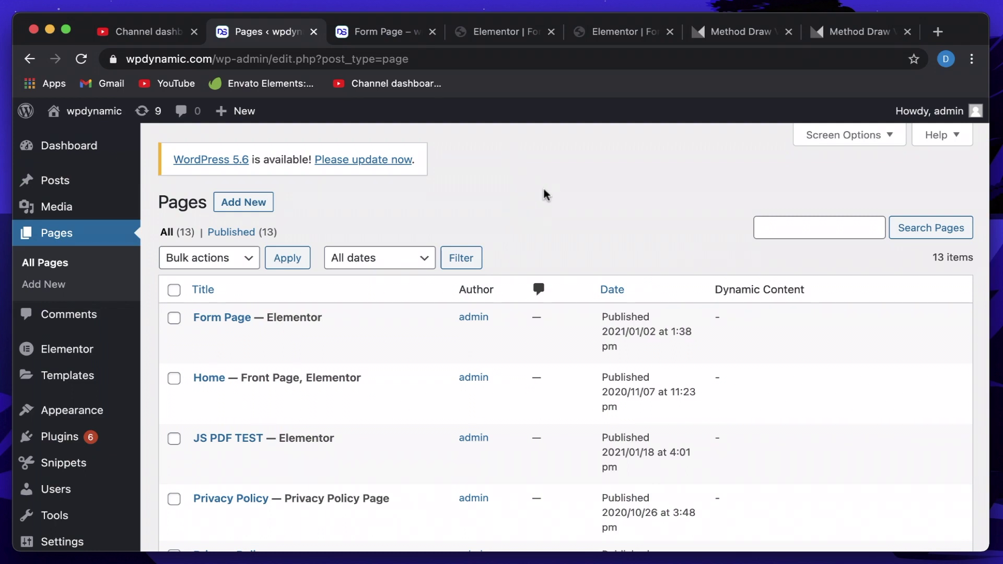
click(493, 39)
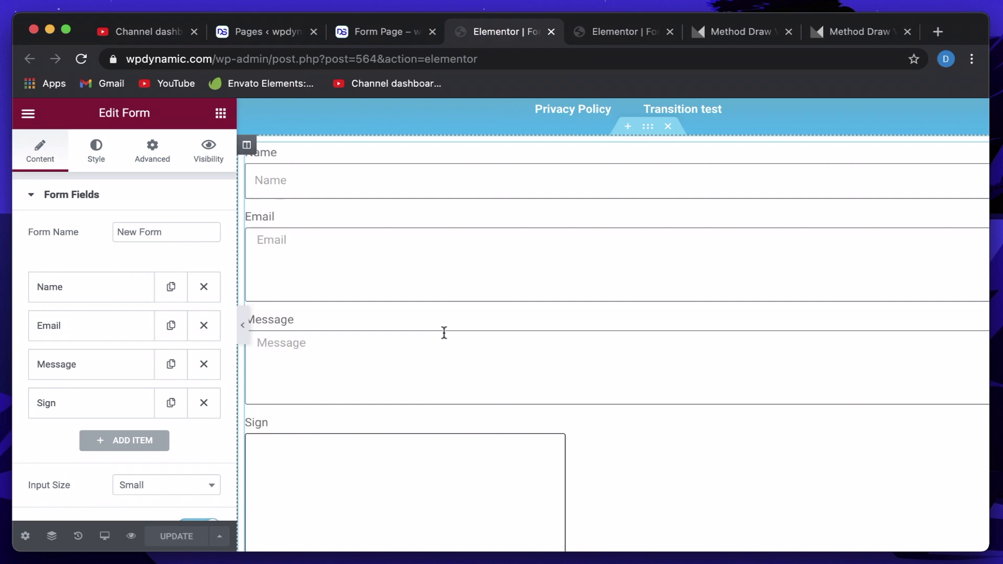
click(441, 25)
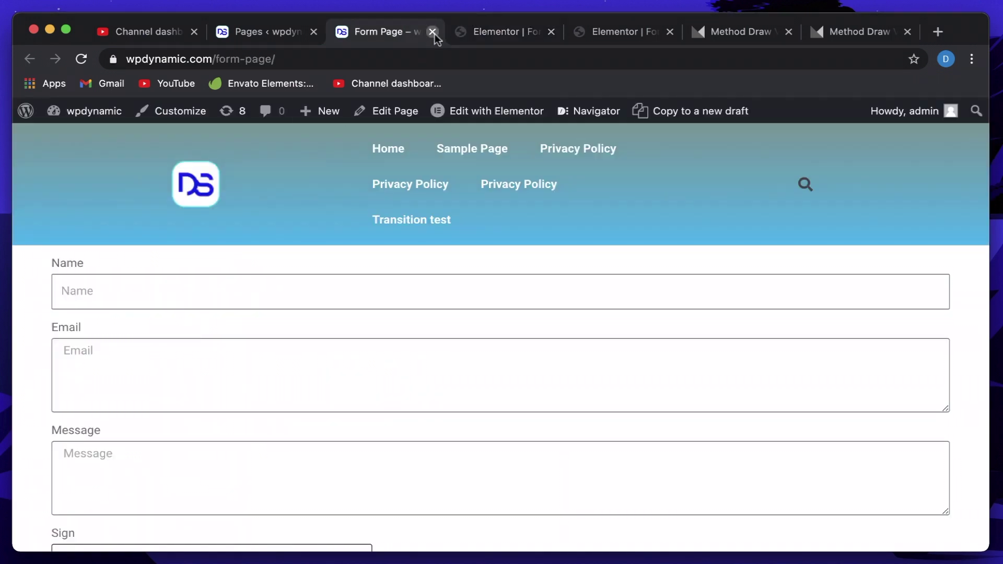
click(432, 32)
Replace the old Sign field with a new field of type Signature.
click(97, 324)
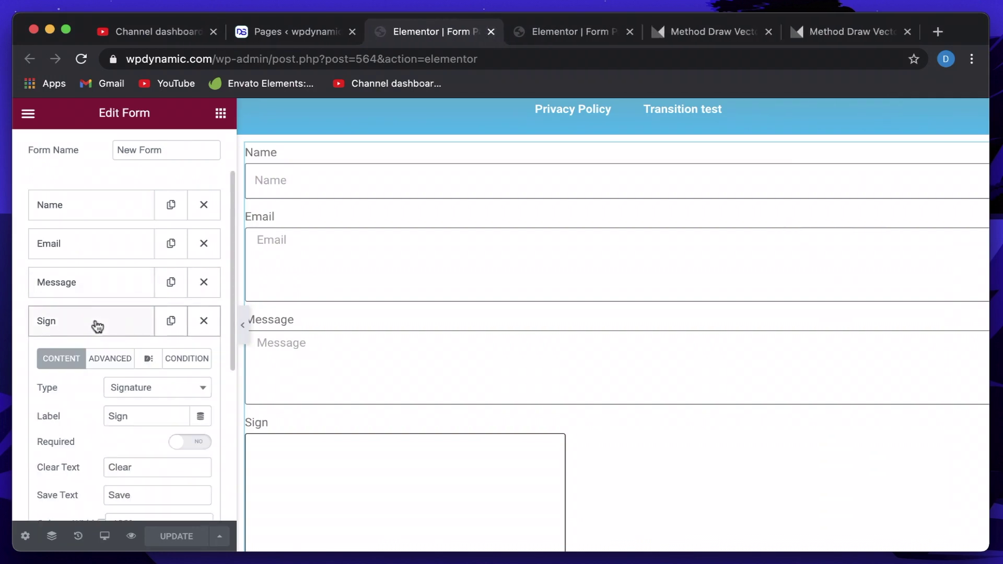
click(109, 324)
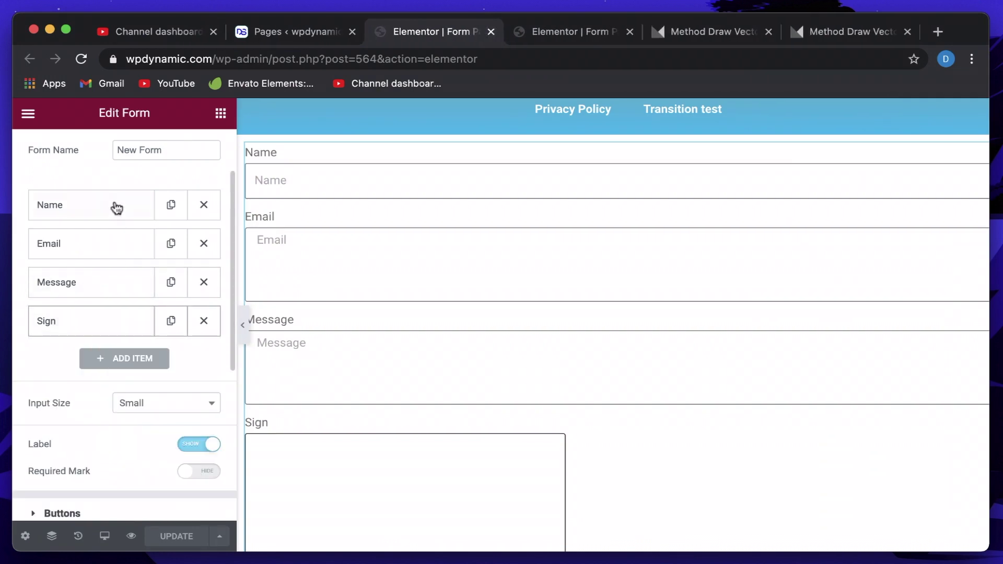
scroll(116, 261, up, 2)
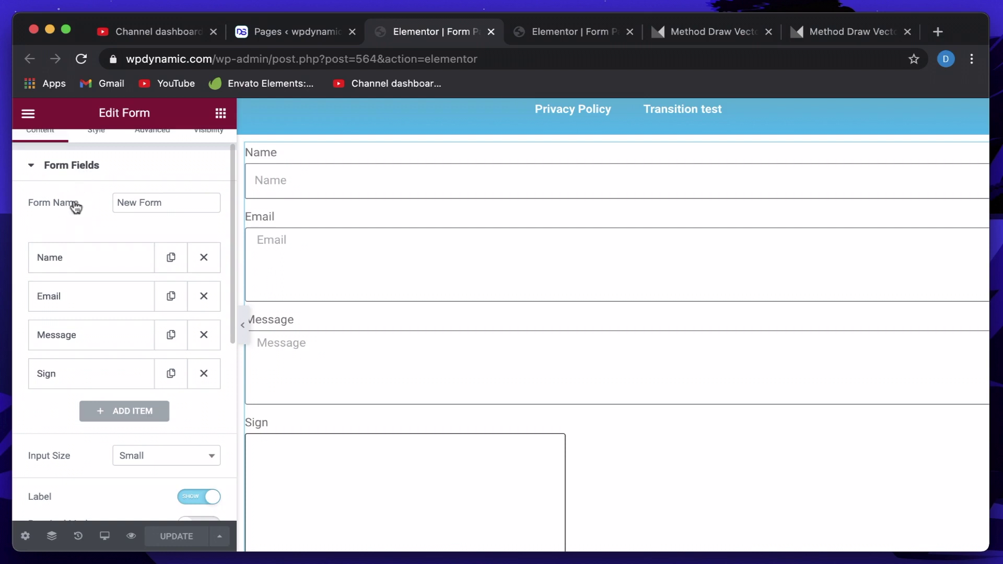
scroll(76, 225, down, 2)
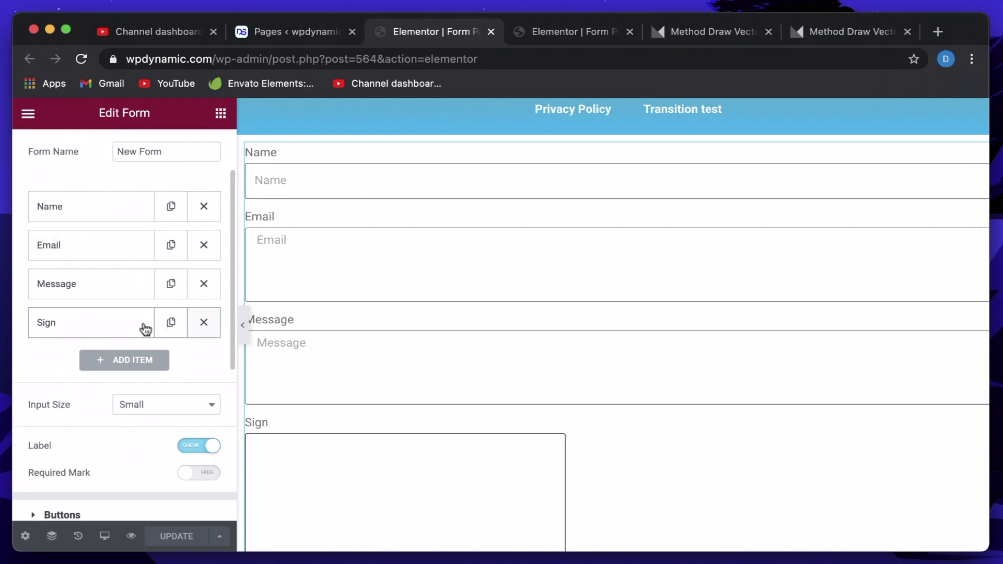
click(109, 320)
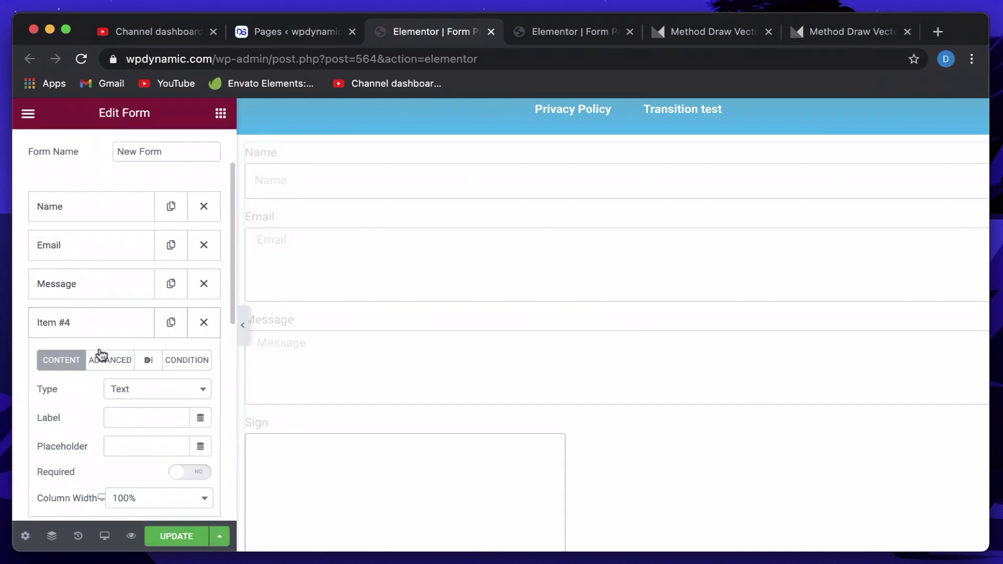
click(132, 394)
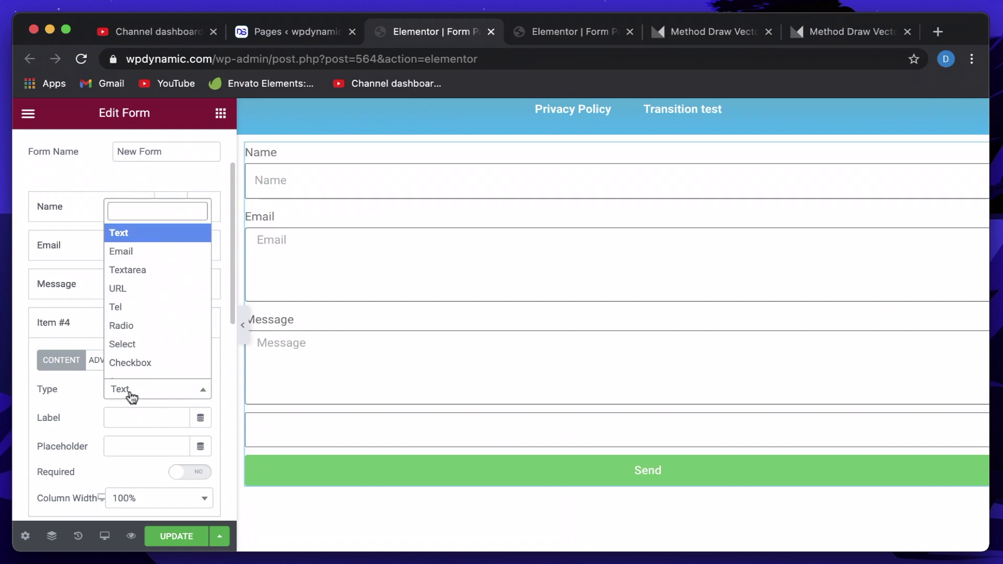
scroll(148, 349, down, 3)
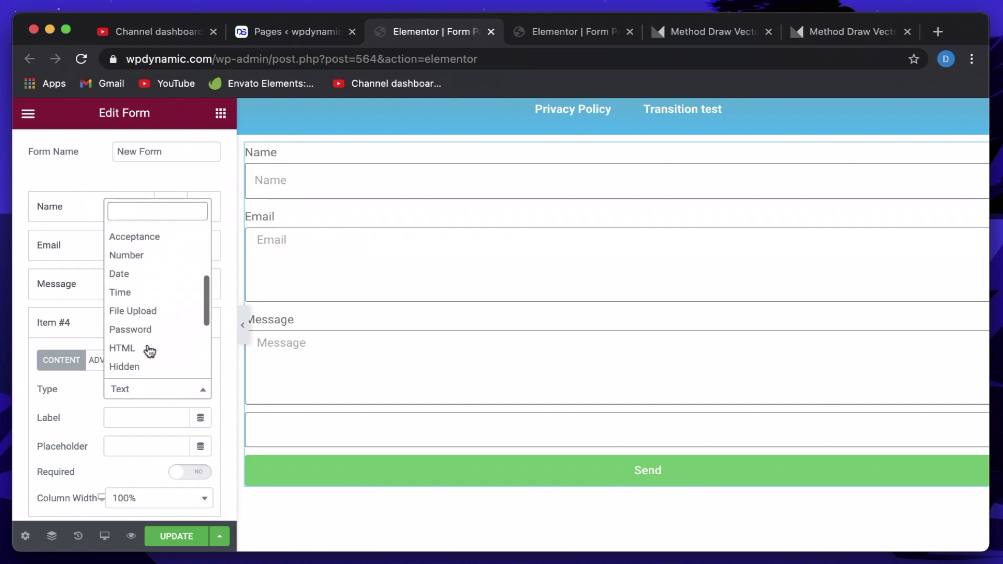
scroll(149, 351, down, 5)
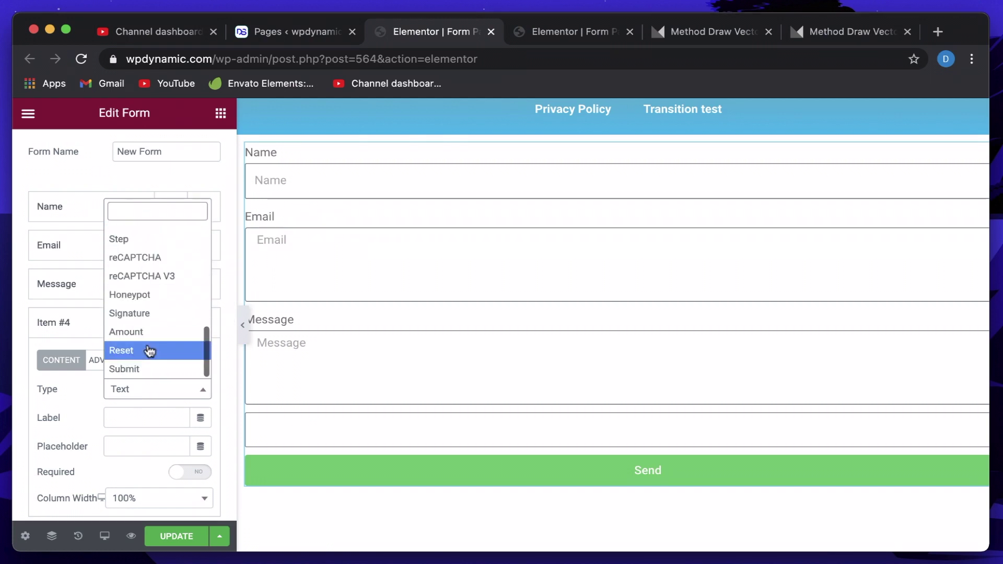
click(143, 315)
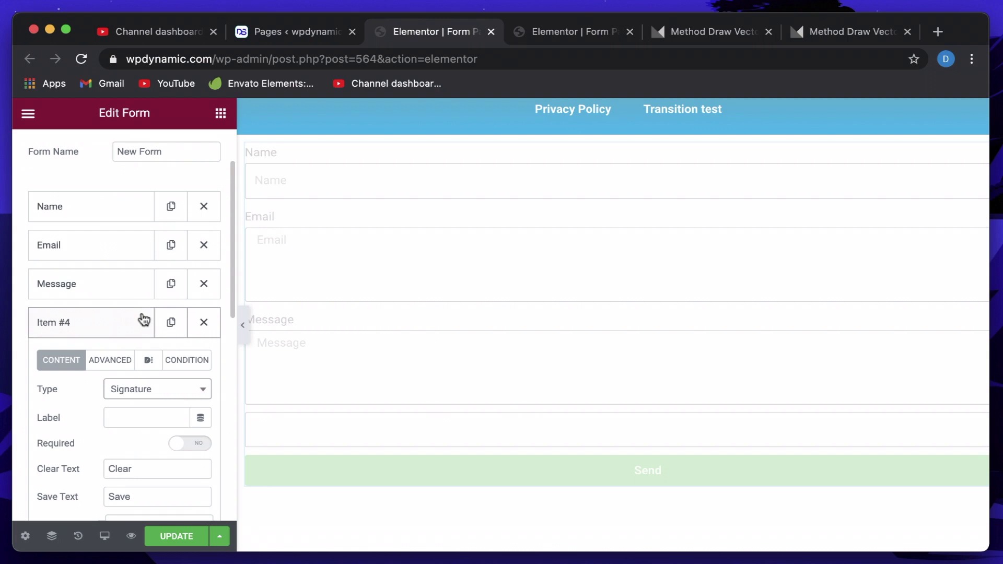
Label the Signature field 'Sign' with ID 'sign' and save the page with UPDATE.
click(142, 420)
text(Sign)
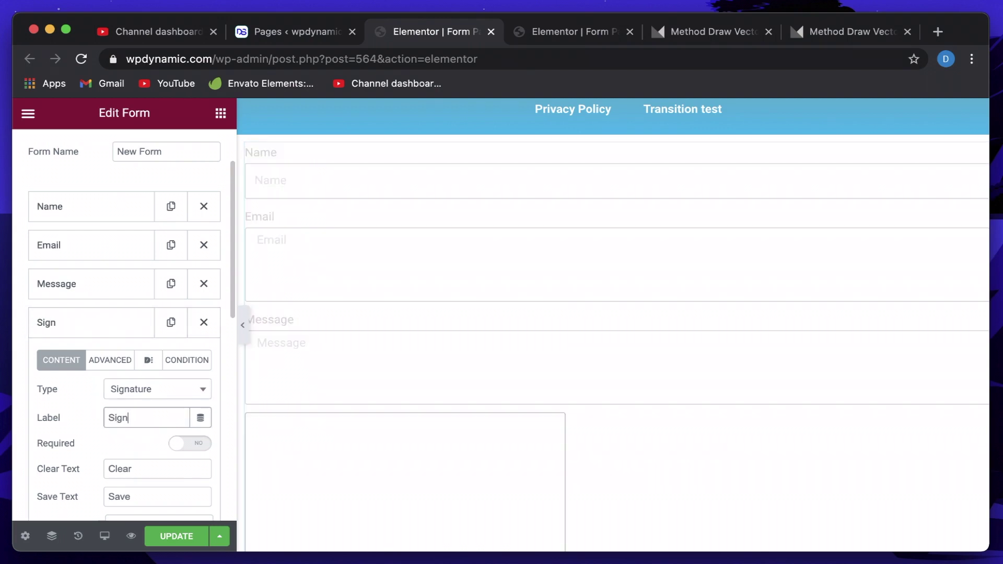
click(116, 362)
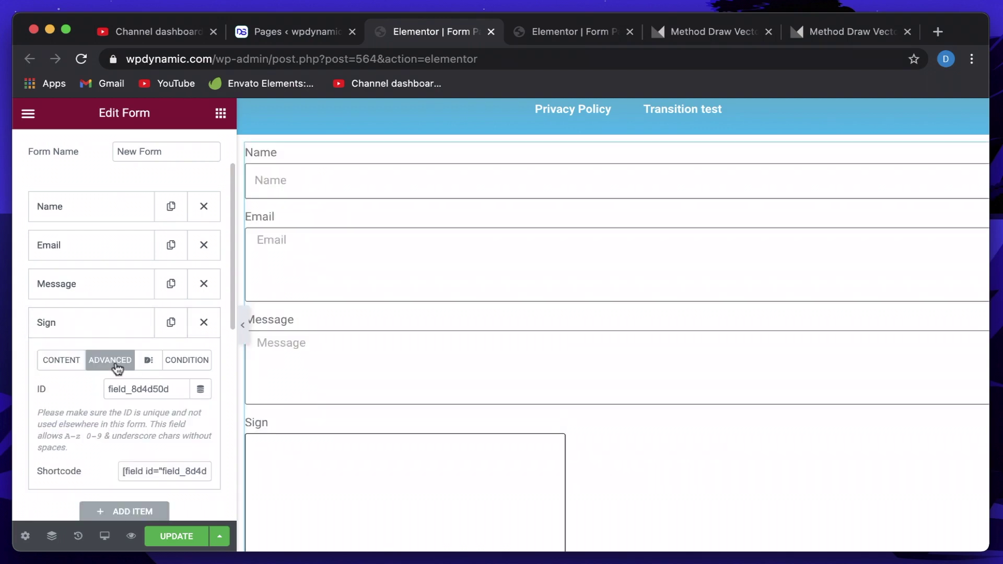
double_click(139, 389)
text(sign)
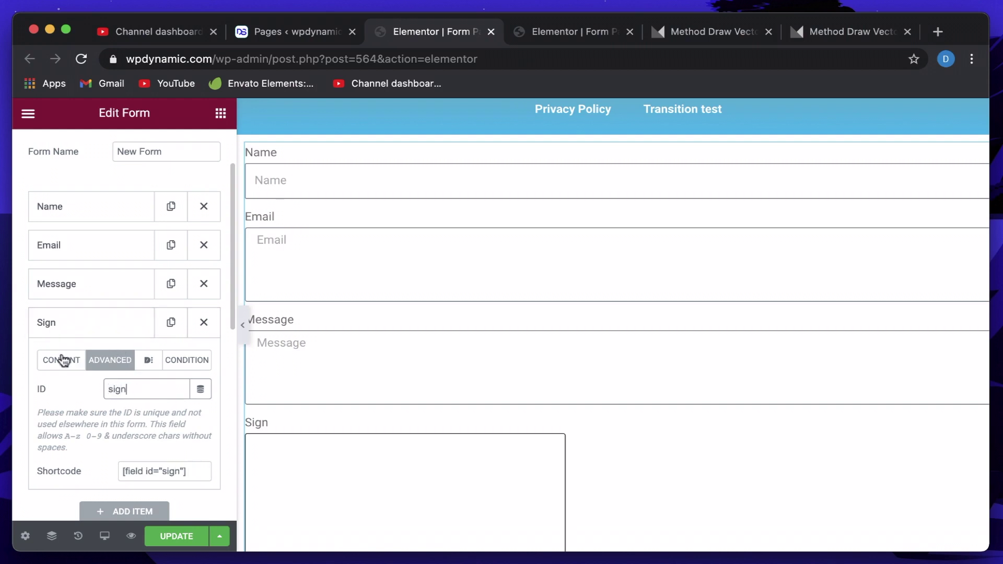
click(62, 361)
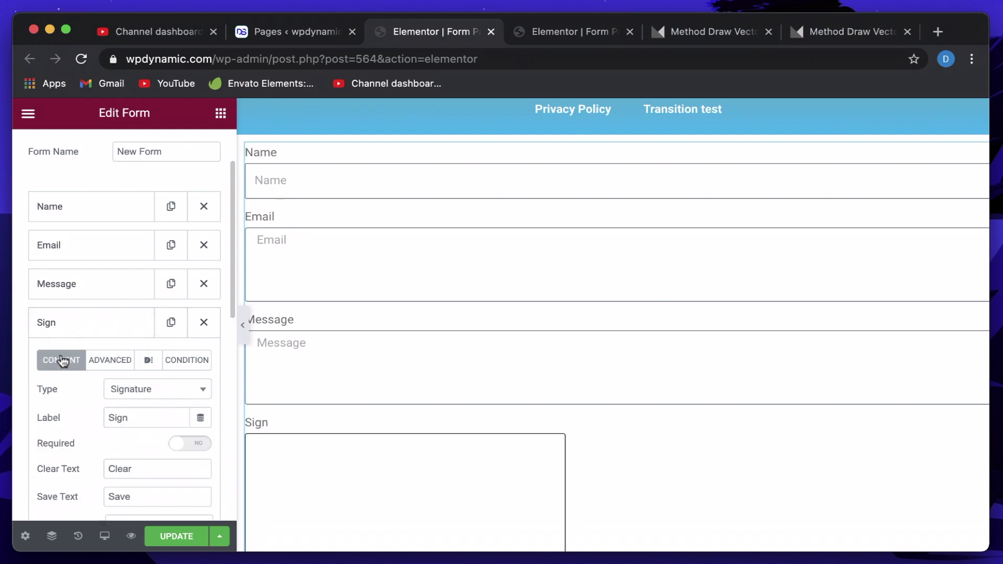
click(87, 323)
scroll(366, 446, down, 3)
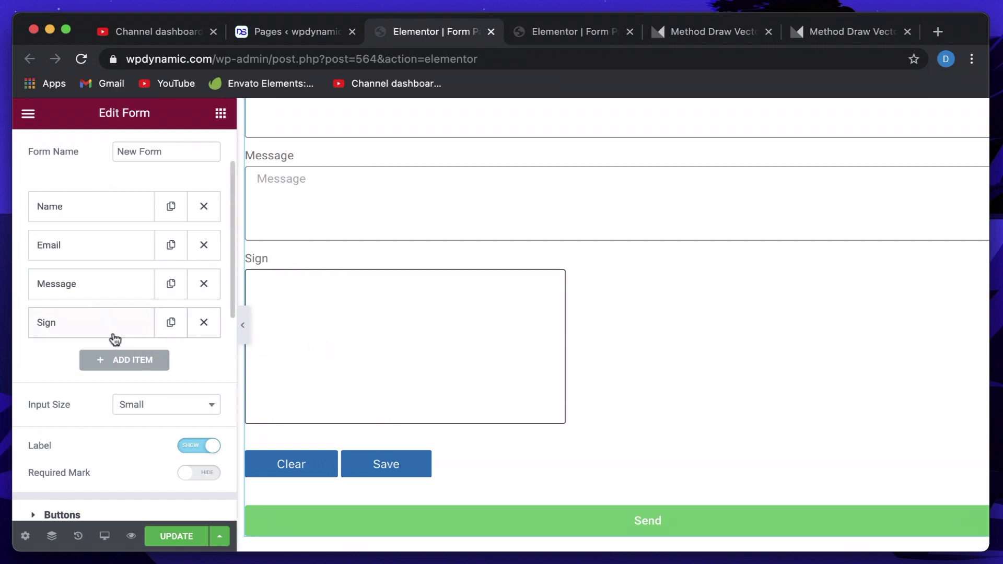
click(176, 536)
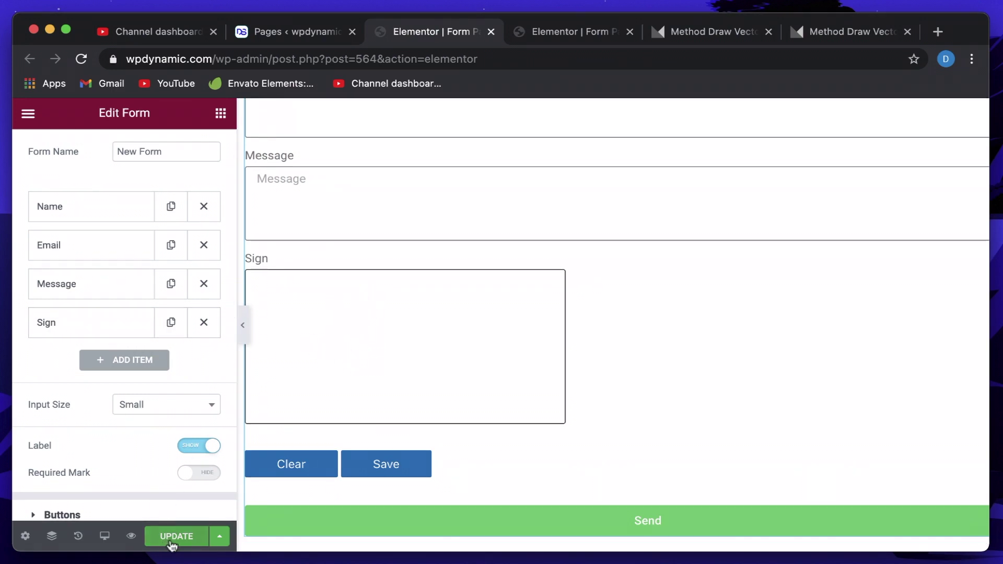
Show the PDF action's first-page SVG code and preview an earlier generated speech-bubble PDF.
scroll(90, 442, down, 3)
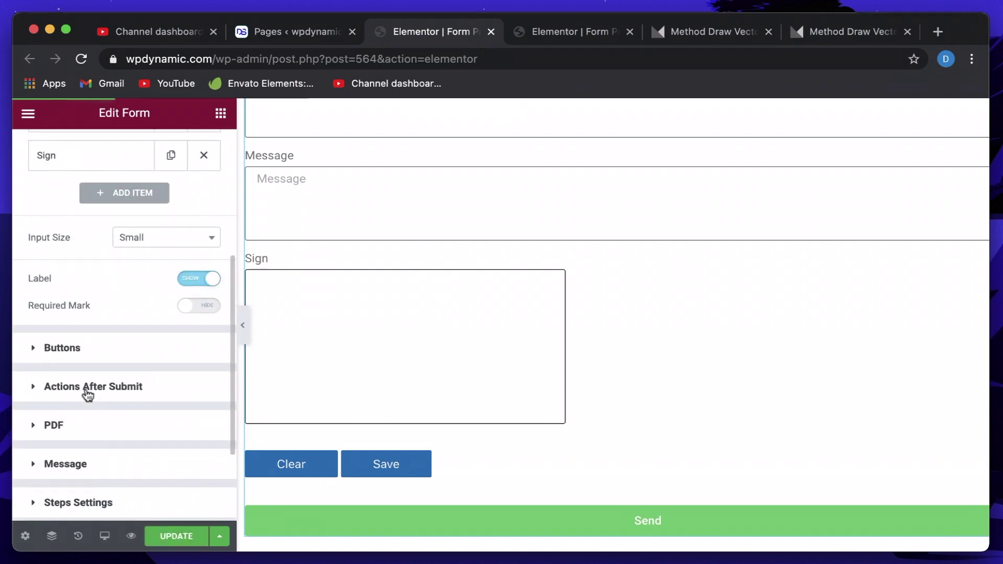
click(85, 388)
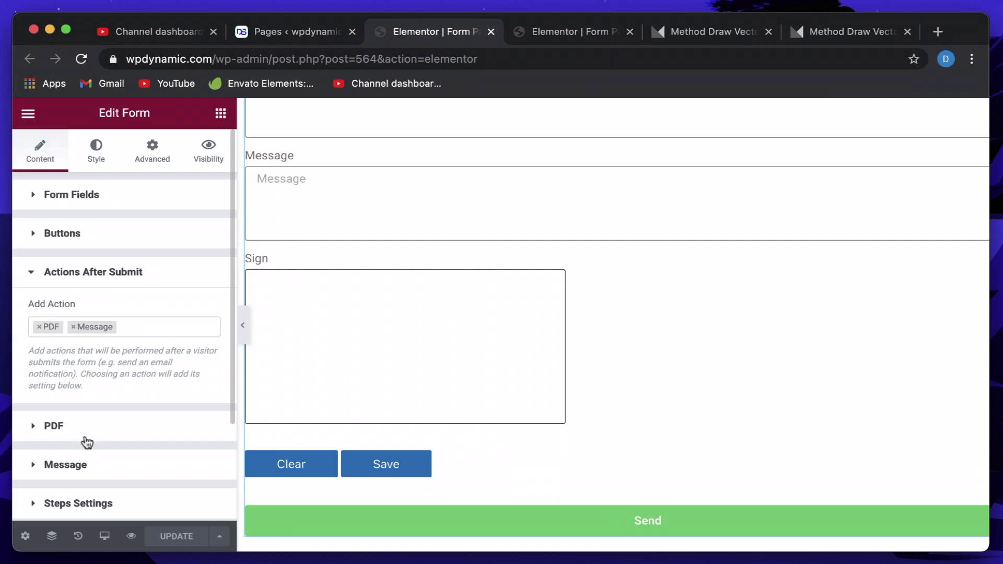
click(85, 432)
scroll(85, 432, down, 10)
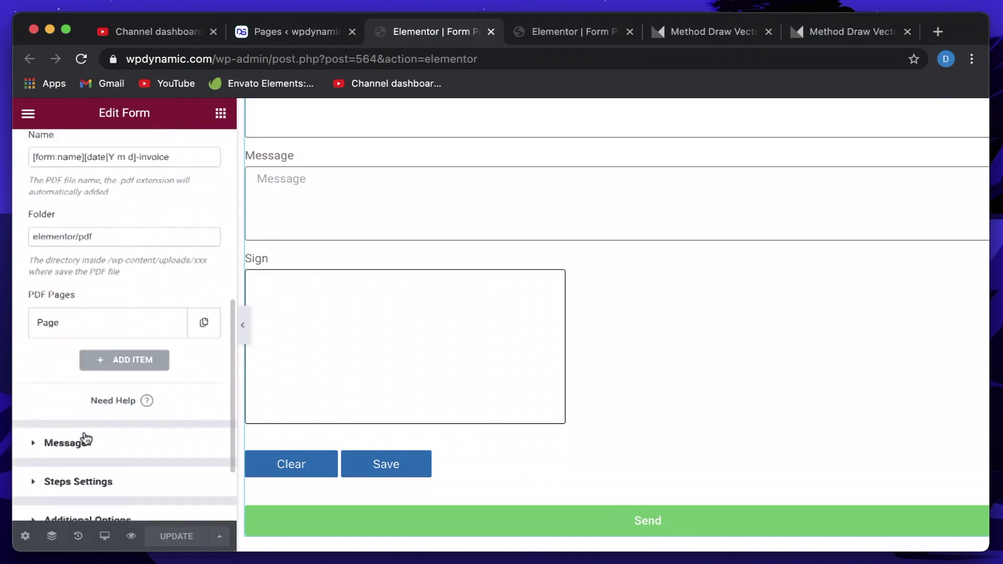
click(125, 243)
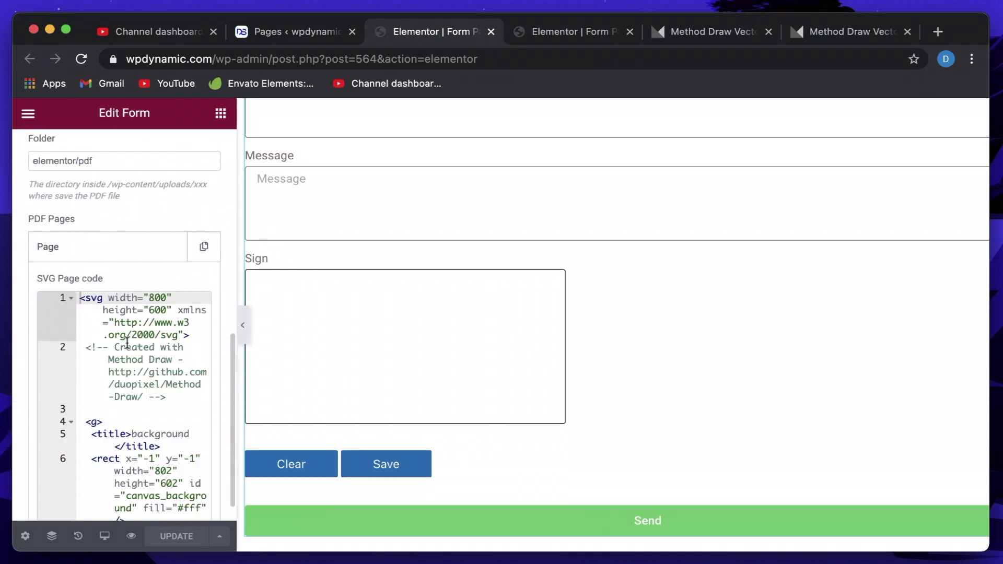
scroll(127, 342, down, 5)
scroll(127, 342, down, 4)
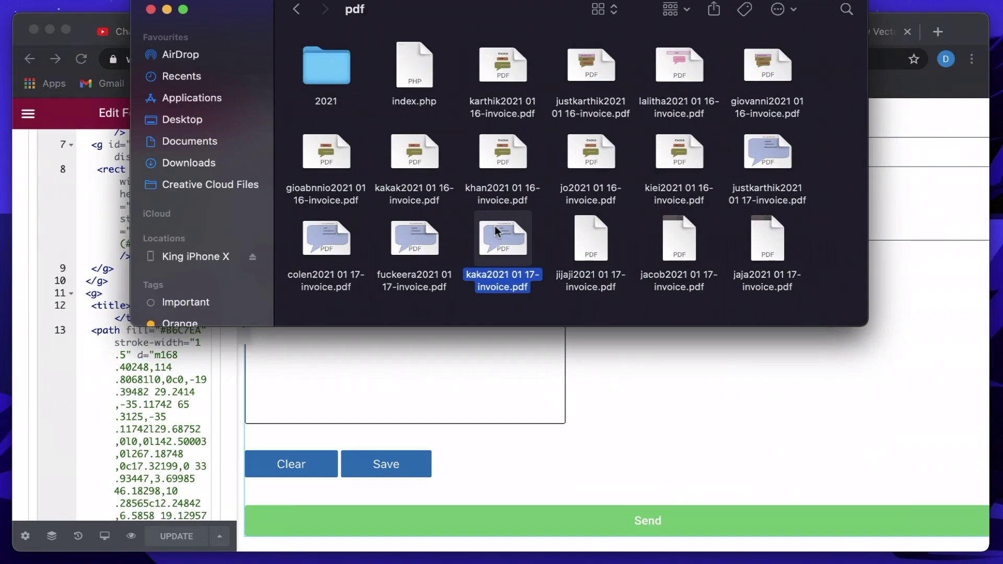
key(space)
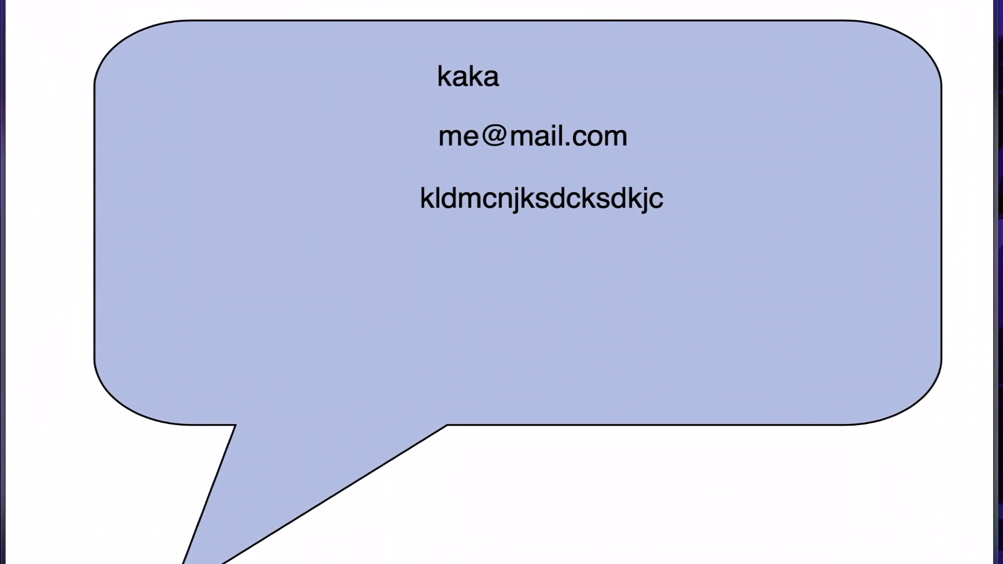
Close the PDF preview and Finder, collapse the first PDF page, and add a second page.
key(space)
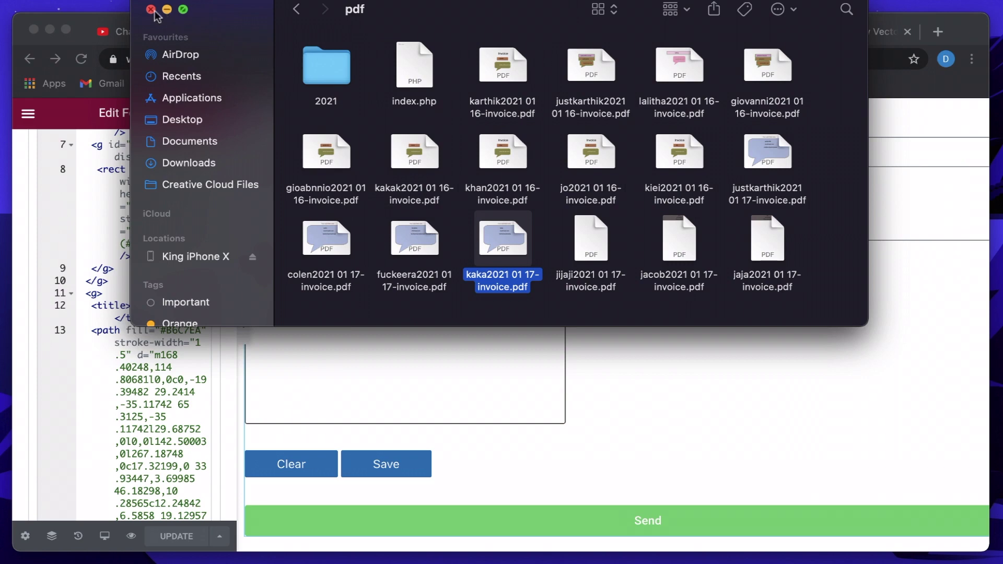
click(151, 10)
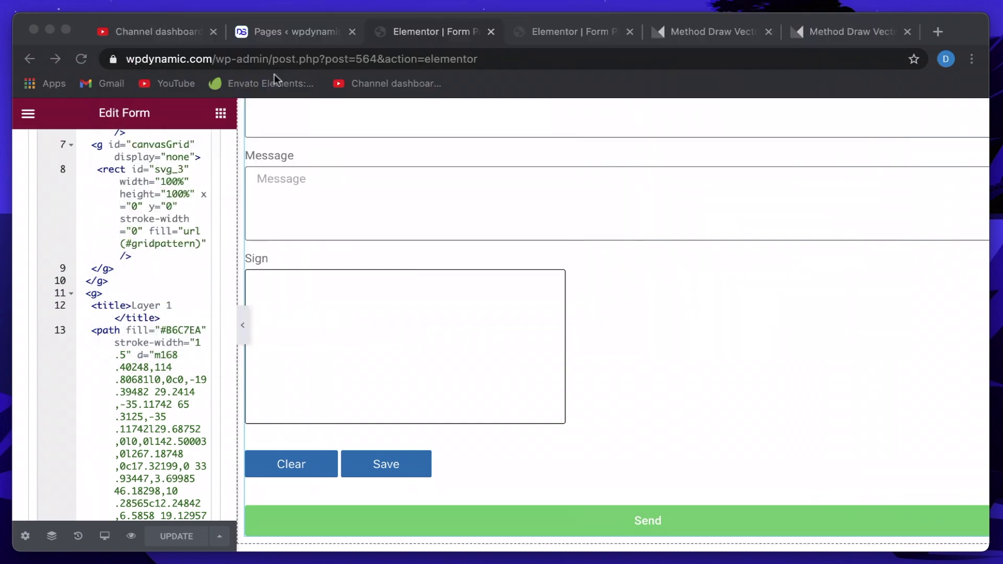
click(119, 342)
scroll(119, 343, down, 2)
scroll(119, 337, down, 5)
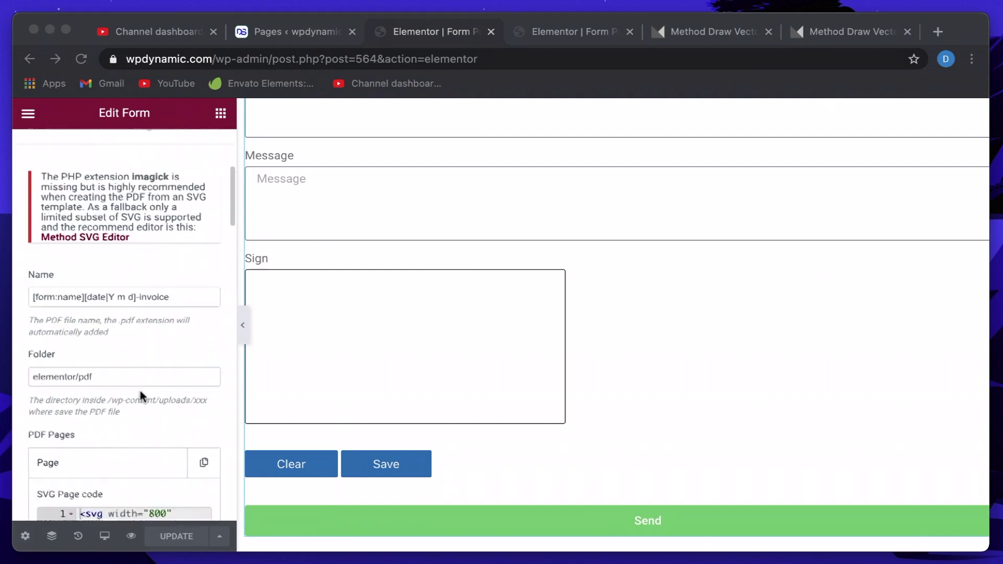
click(102, 350)
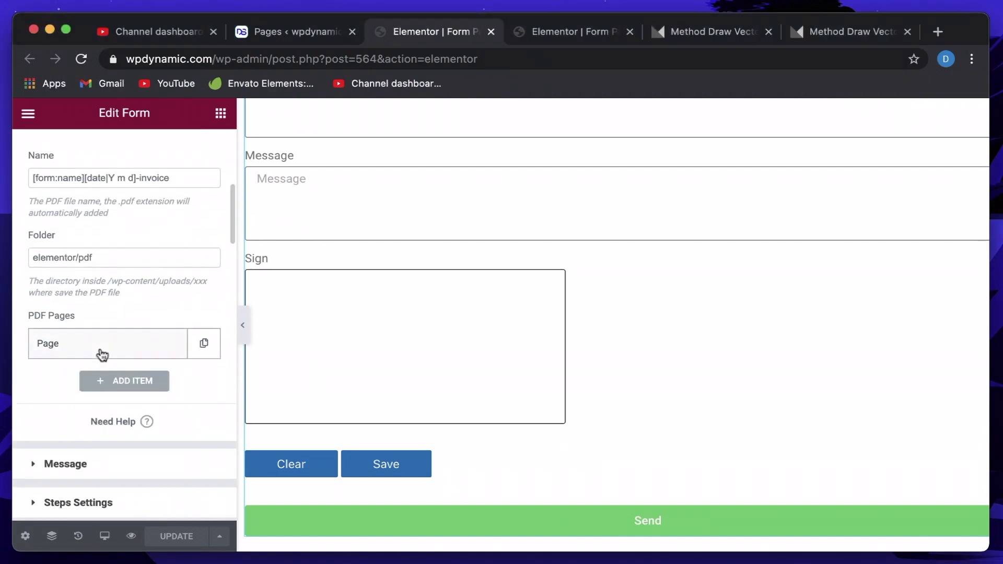
click(120, 383)
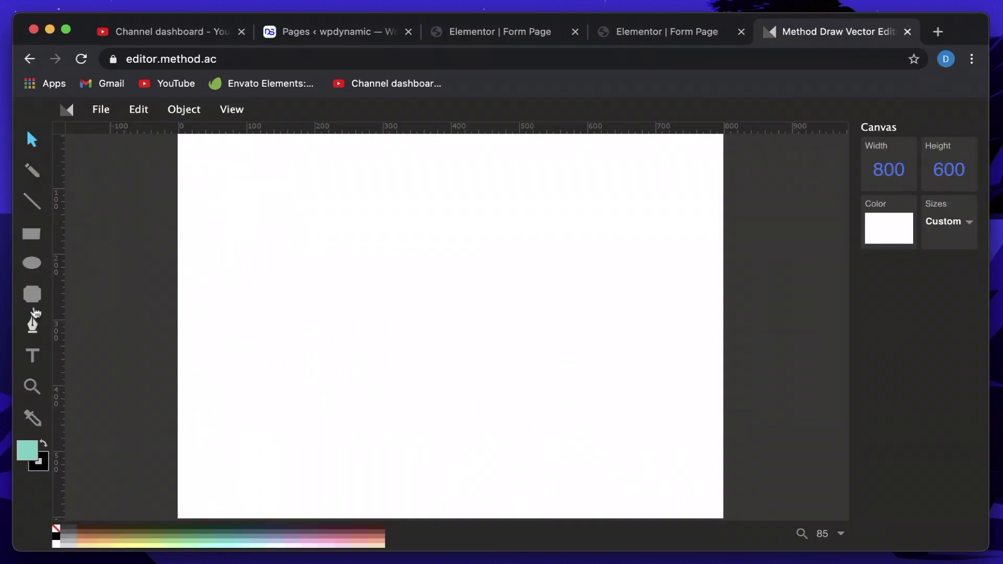
Add the text 'I have read Terms and Conditions and I accept the' and shift it left.
click(32, 361)
click(282, 183)
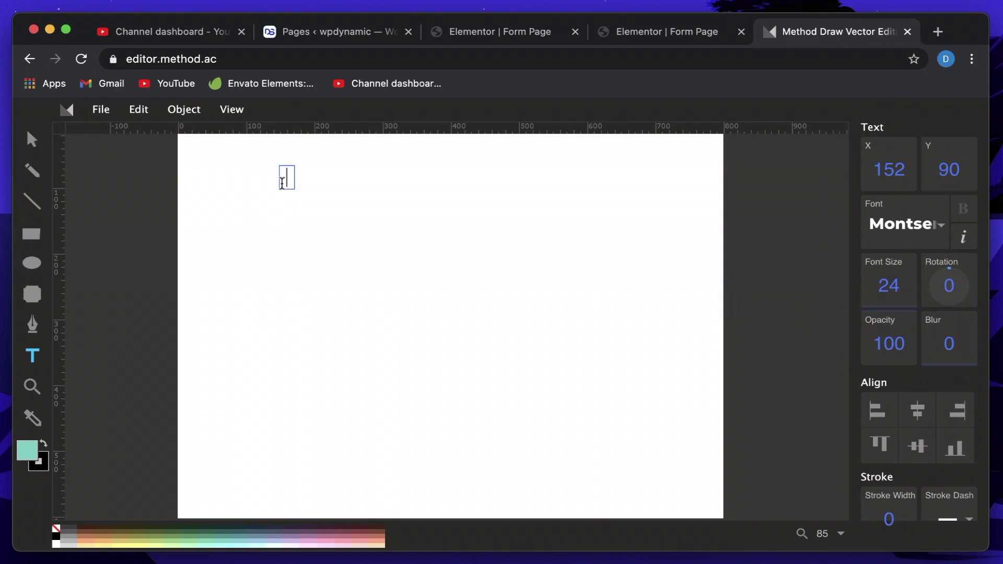
text(I have)
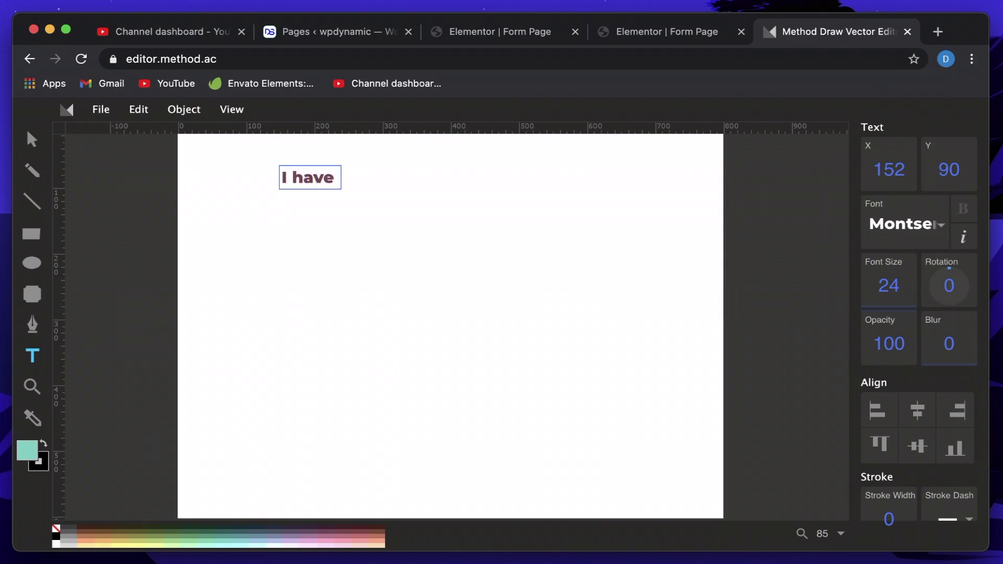
text( read T)
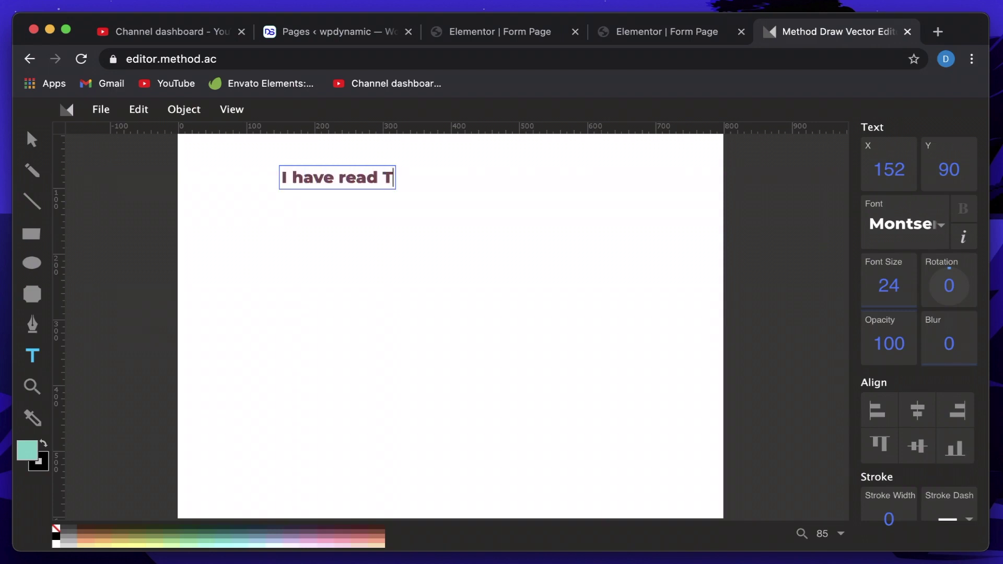
text(erma)
key(BackSpace)
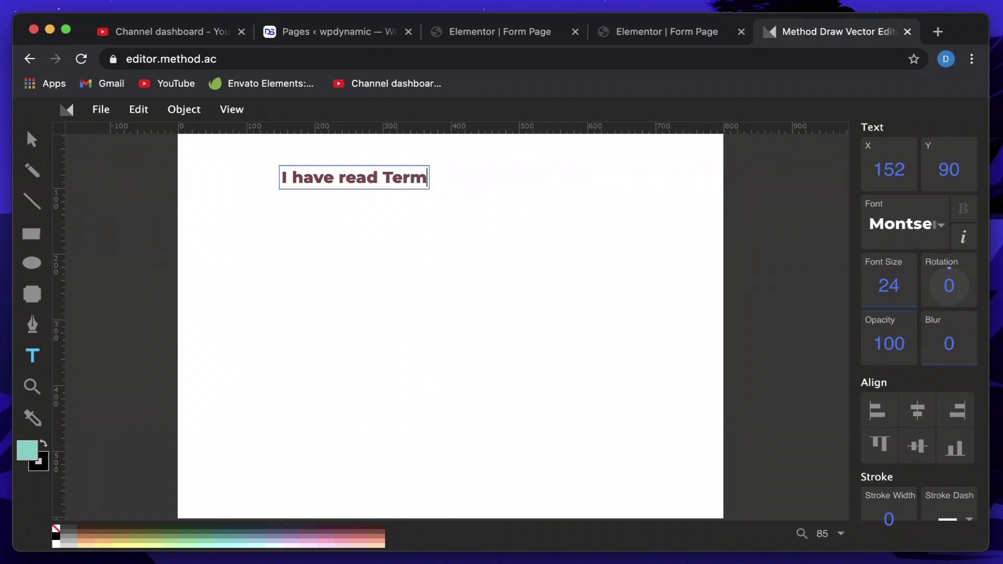
text(s and )
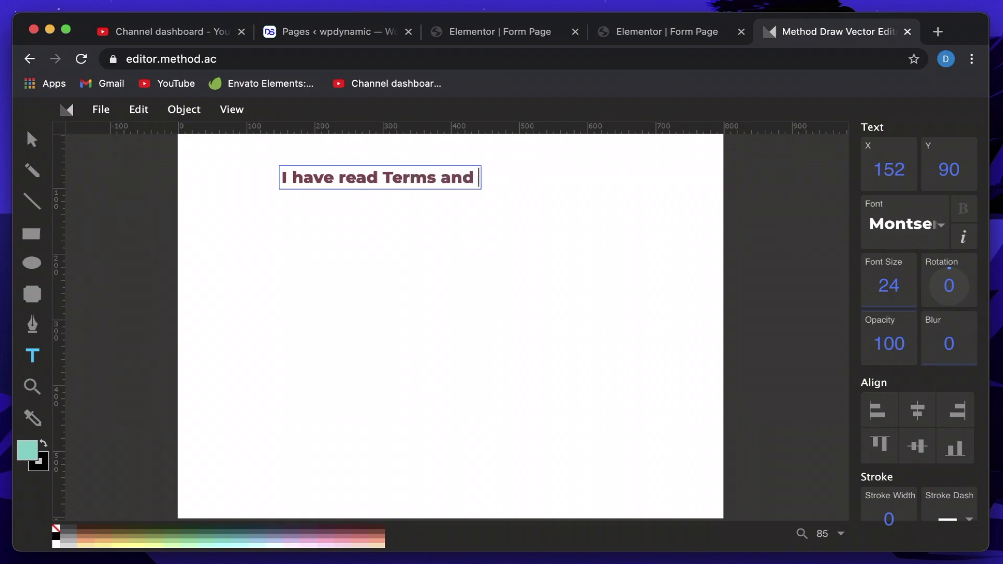
text(Conditions and I )
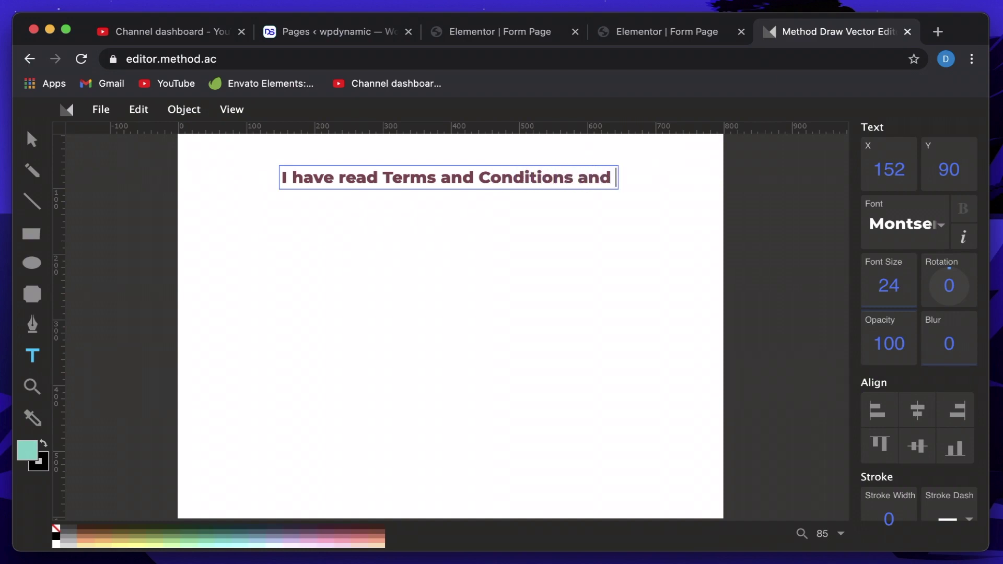
text(accept)
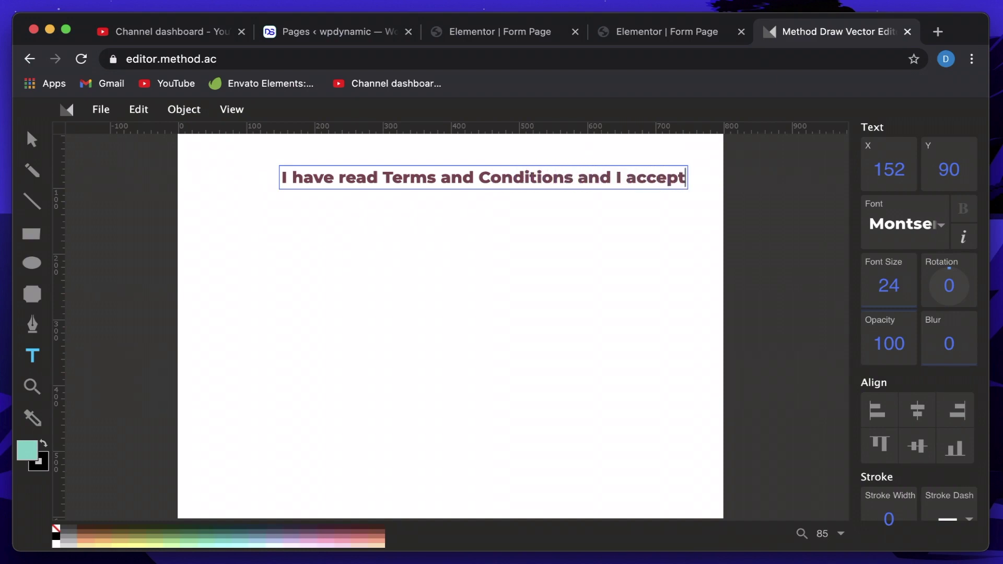
text( the)
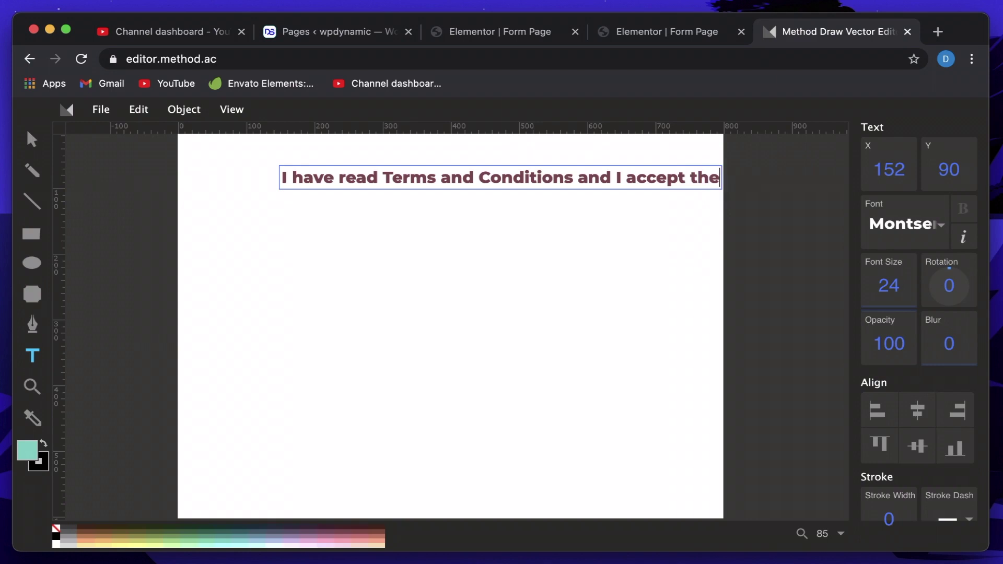
click(32, 141)
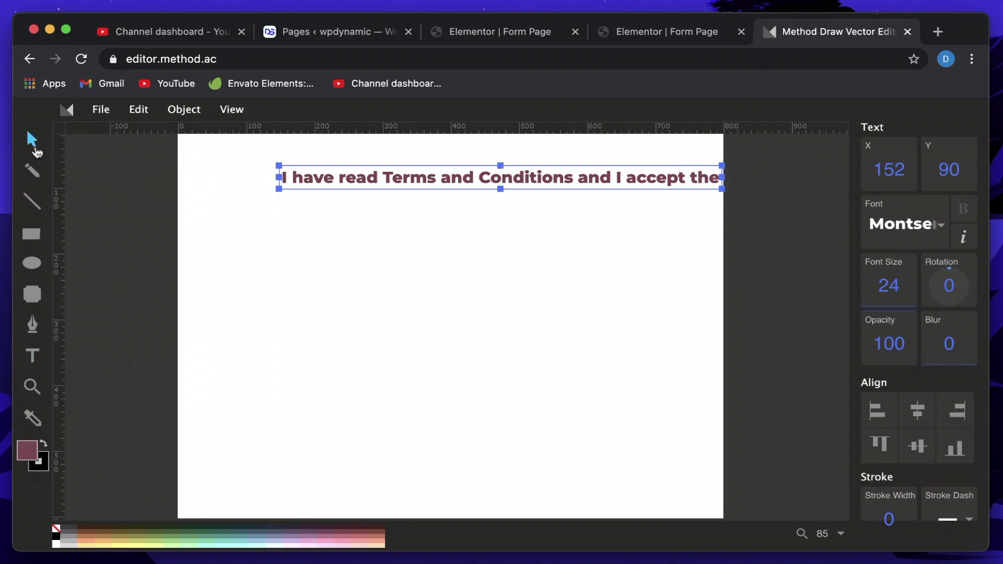
drag(475, 182, 401, 222)
Duplicate it as a second line 'terms mentioned in the contract', then duplicate that line lower.
key(super+d)
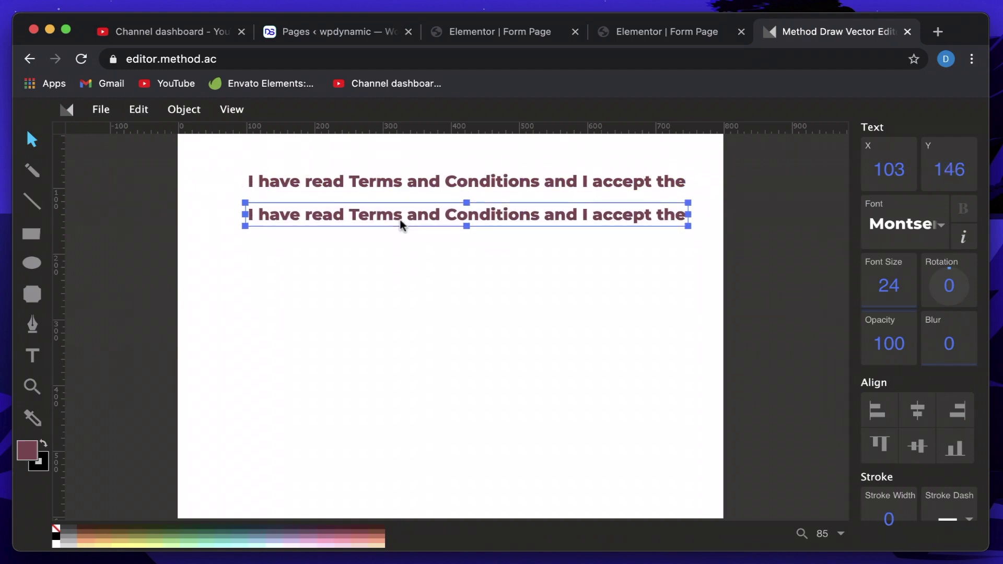
double_click(401, 221)
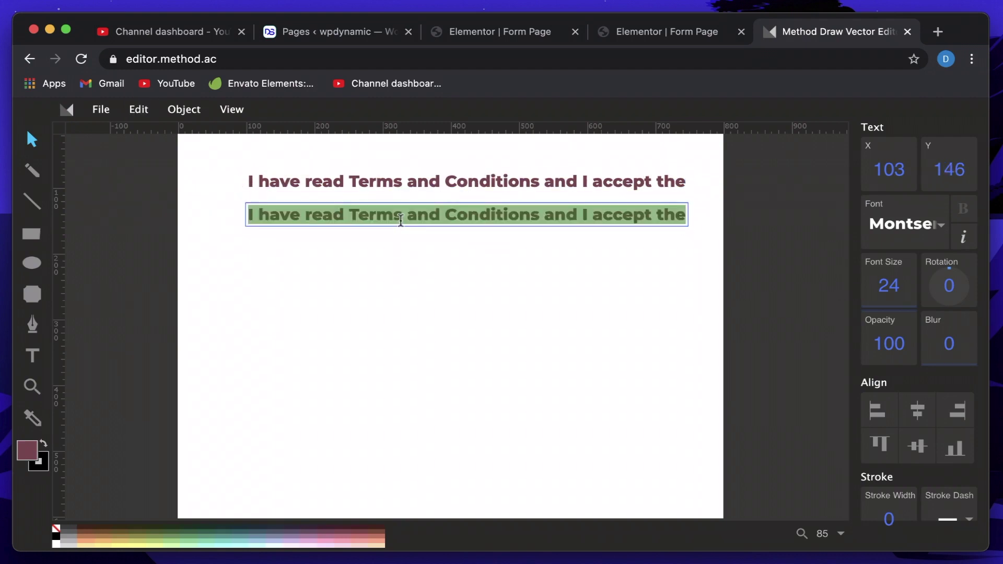
text(terms)
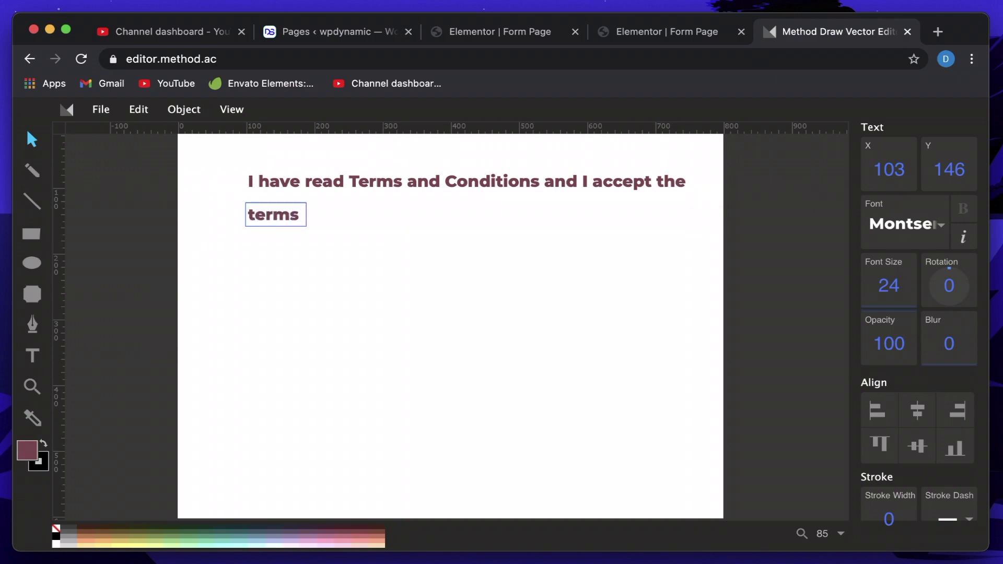
text( mentioned i)
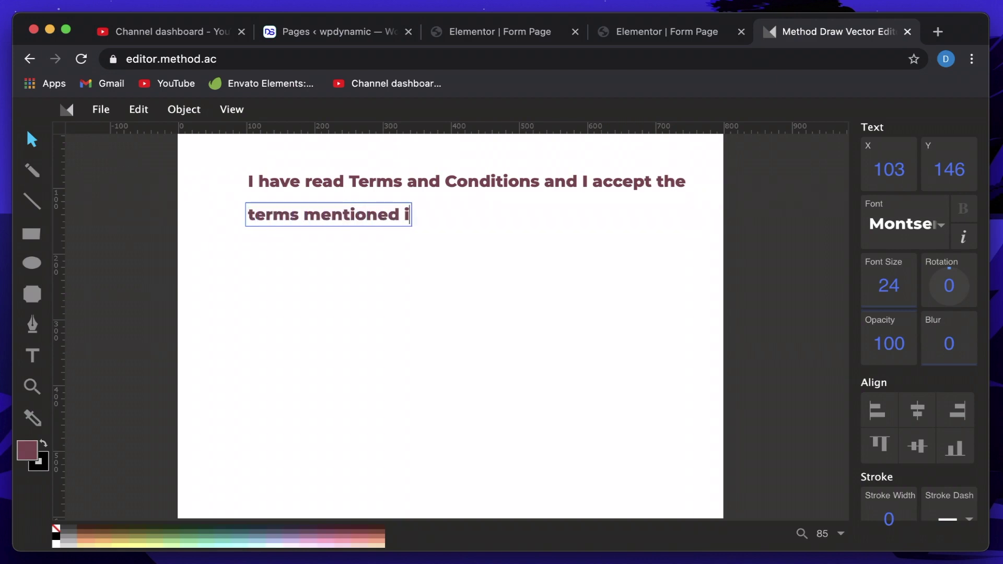
text(n the conre)
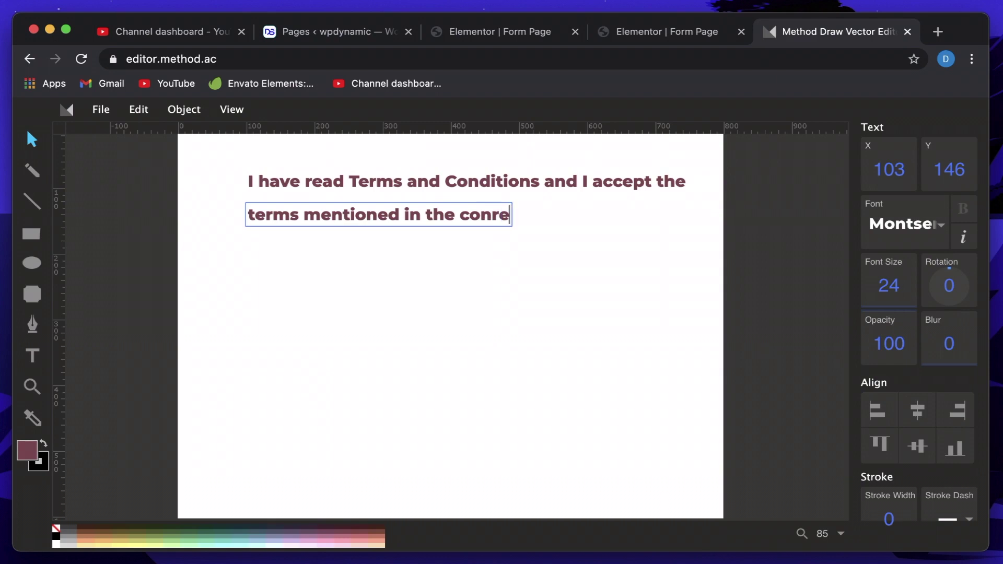
key(BackSpace)
key(BackSpace)
text(tract)
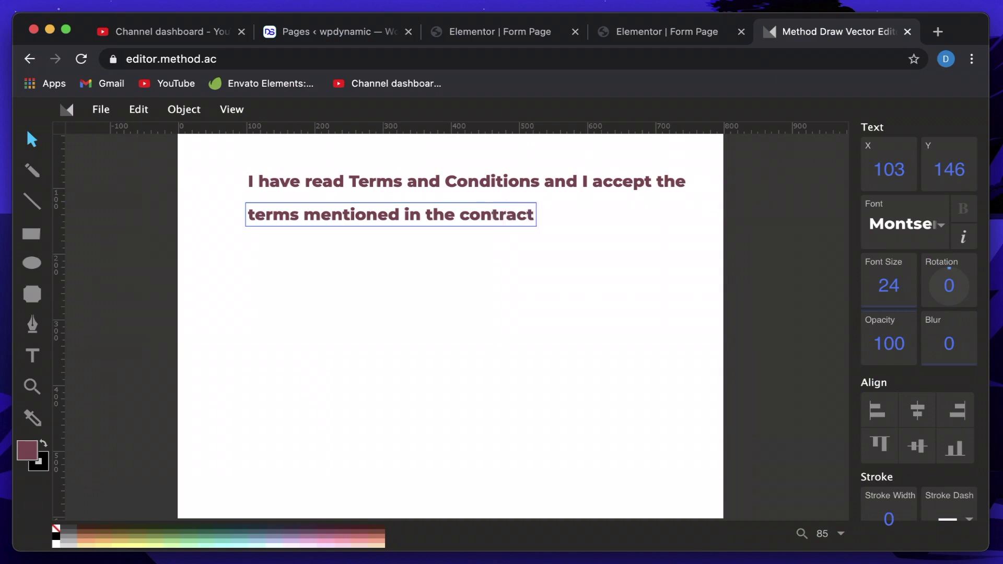
key(Escape)
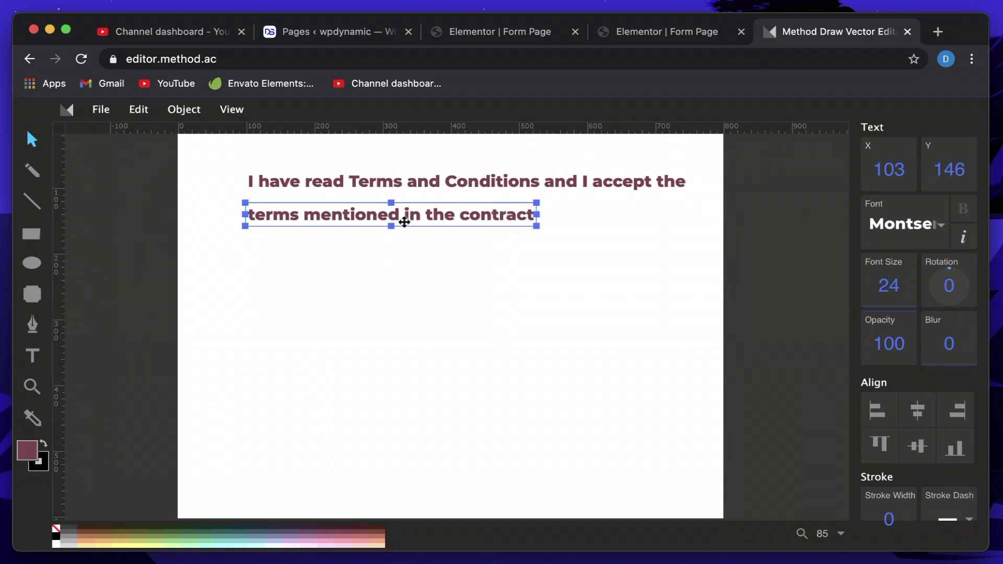
drag(411, 221, 481, 219)
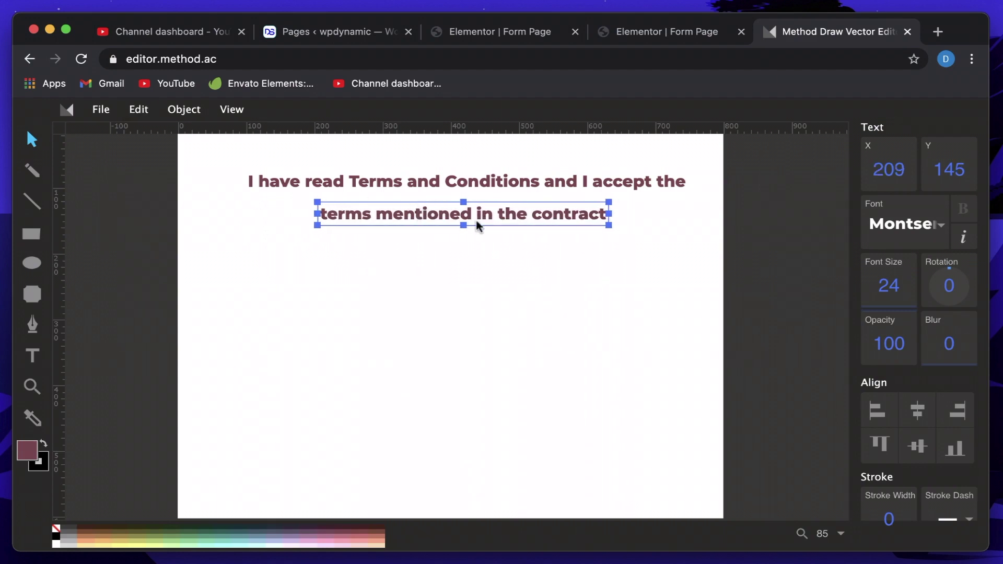
drag(480, 211, 616, 256)
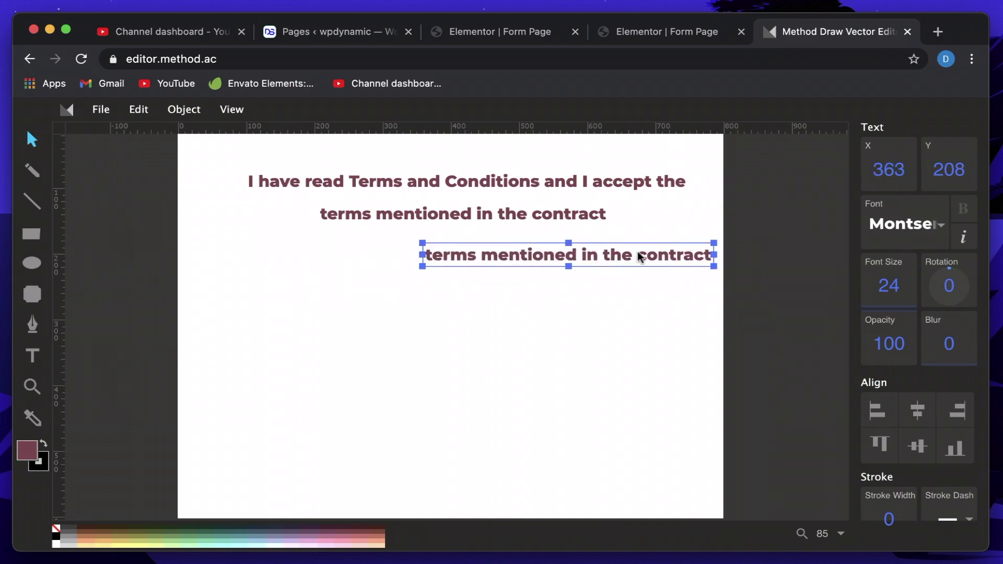
Retype the copied line as 'Your Signature below:' and move it to the right.
double_click(637, 256)
triple_click(637, 253)
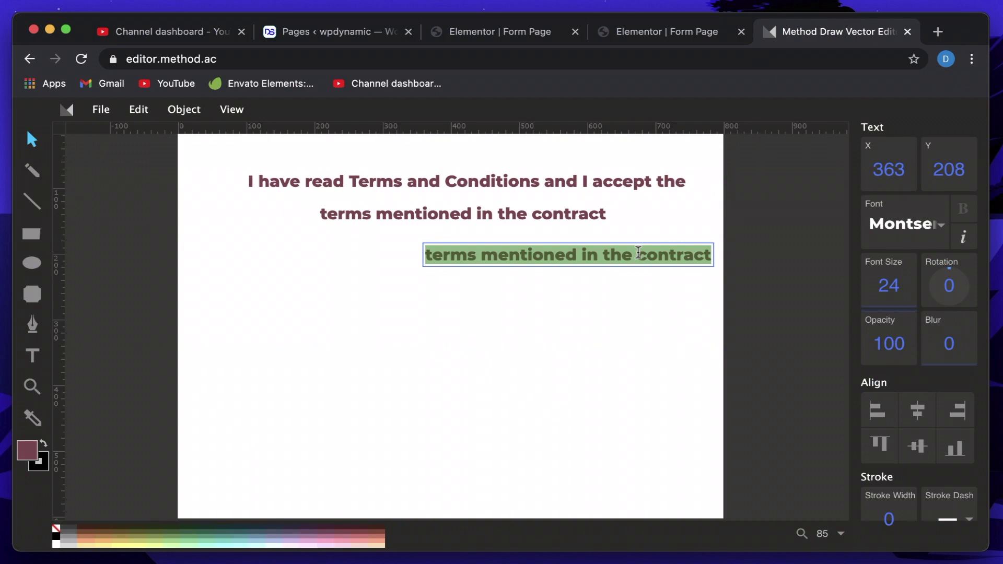
text(Your S)
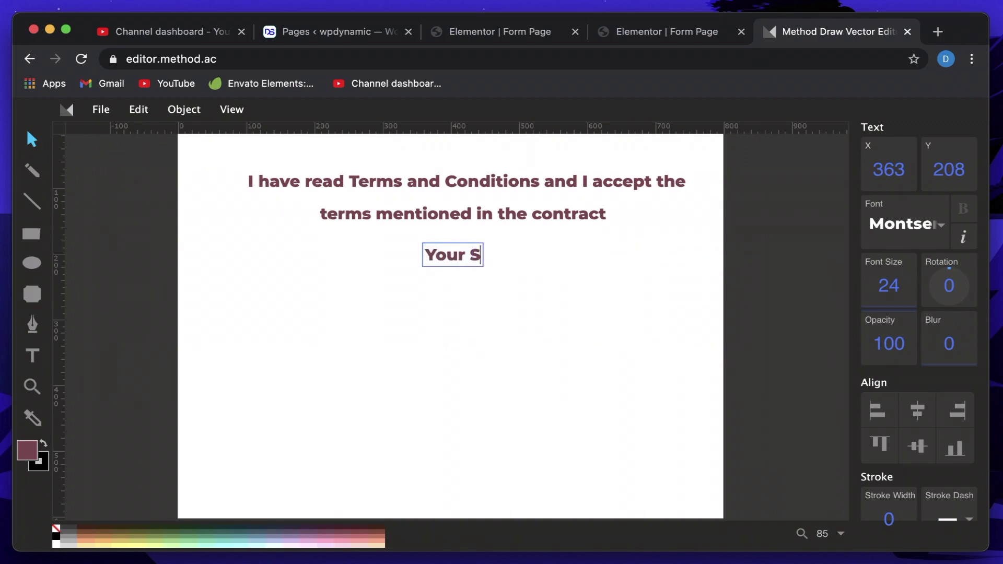
text(igna)
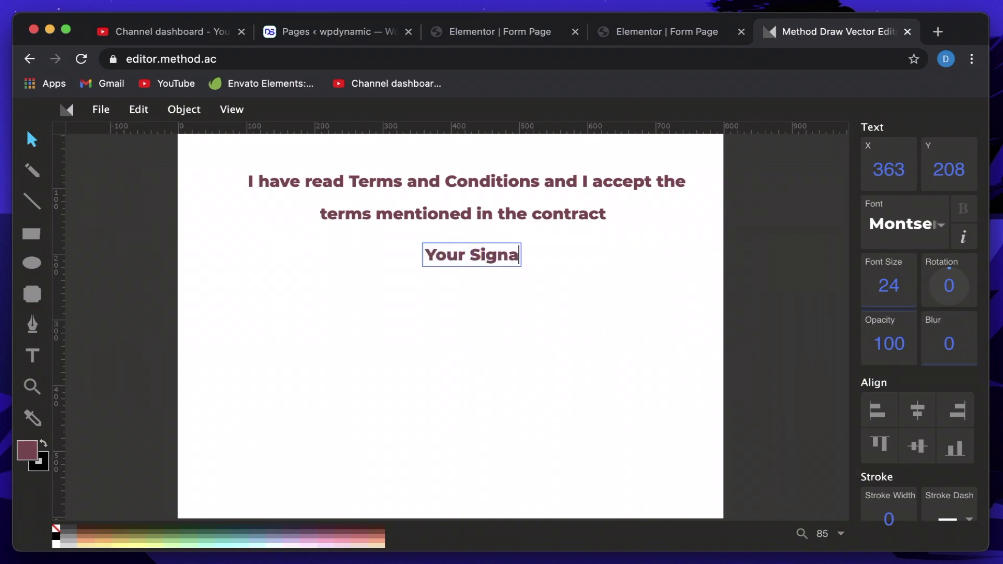
text(ture below)
key(BackSpace)
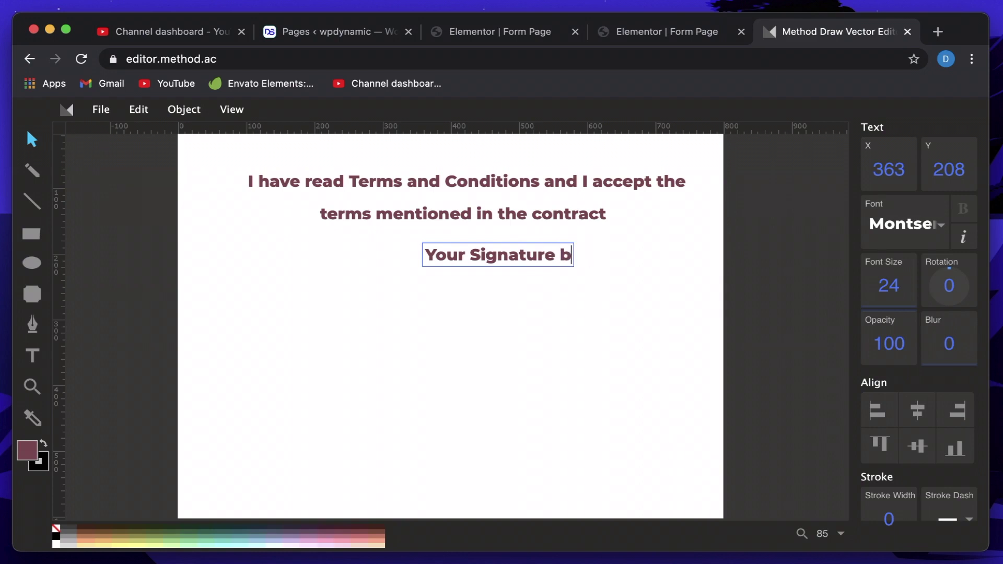
text(elow:)
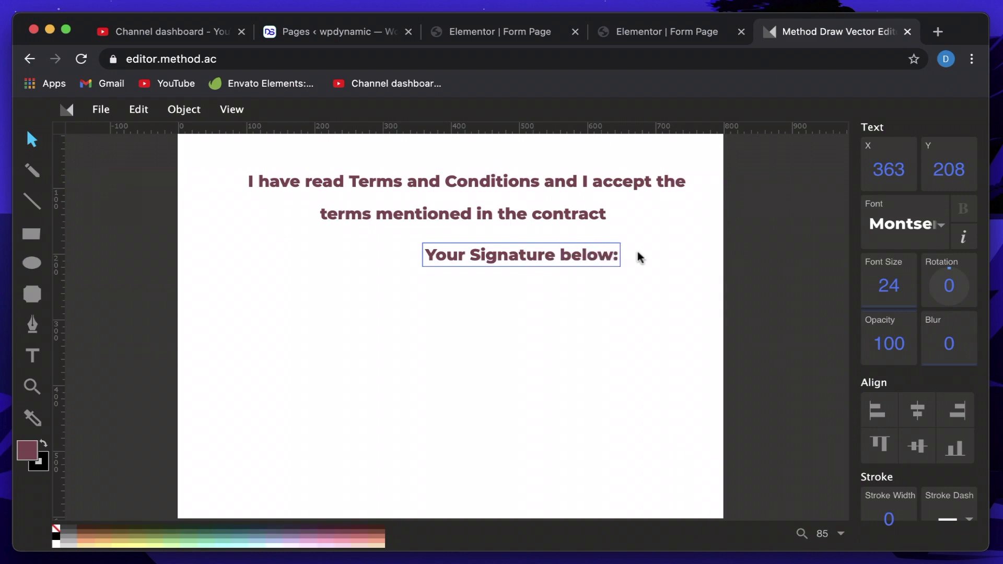
key(Escape)
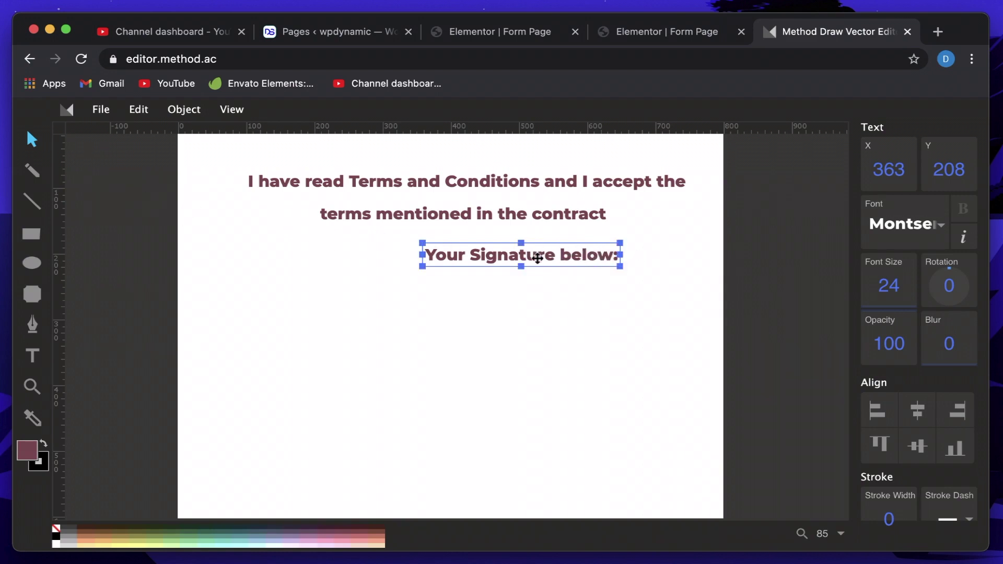
drag(537, 256, 626, 255)
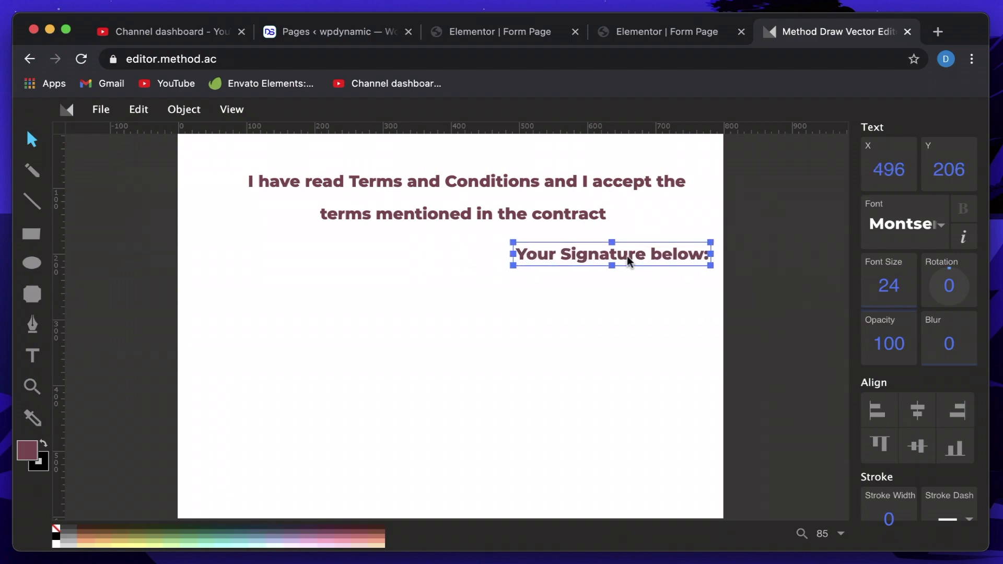
click(581, 290)
Draw a teal 278×101 rectangle beneath the label and select it.
click(31, 234)
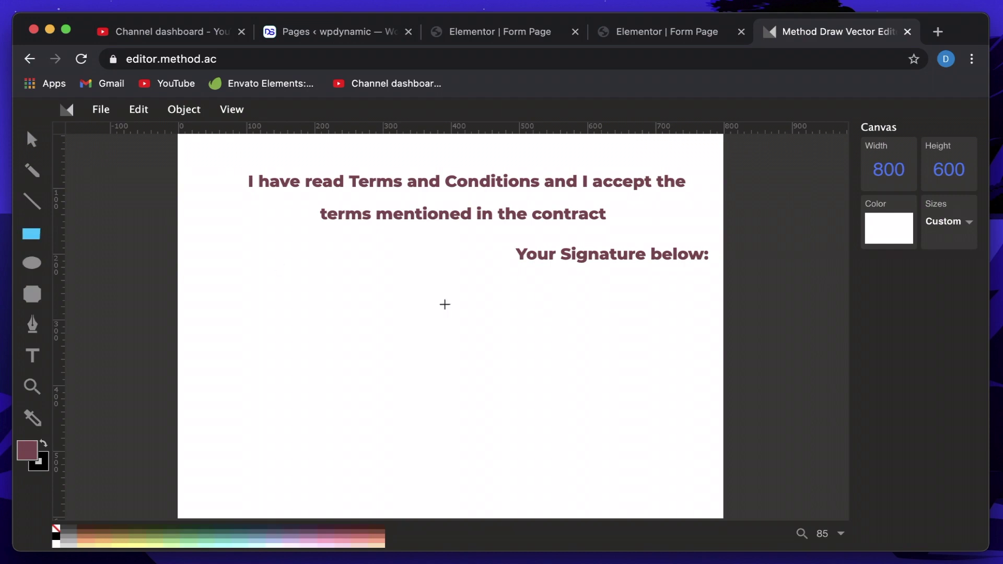
mouse_move(518, 281)
mouse_down()
mouse_move(656, 313)
mouse_move(709, 348)
mouse_up()
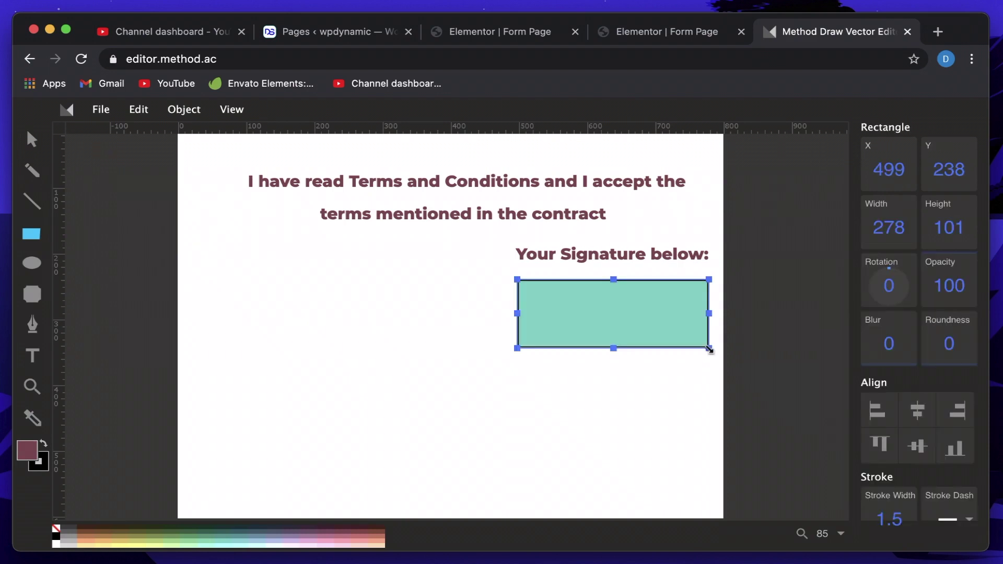
click(28, 150)
click(288, 267)
click(568, 313)
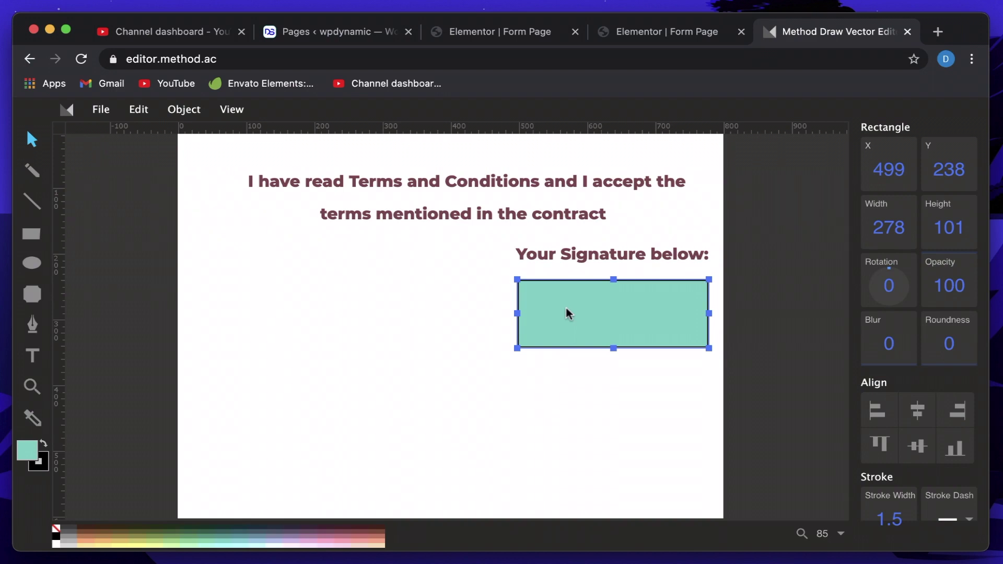
click(465, 34)
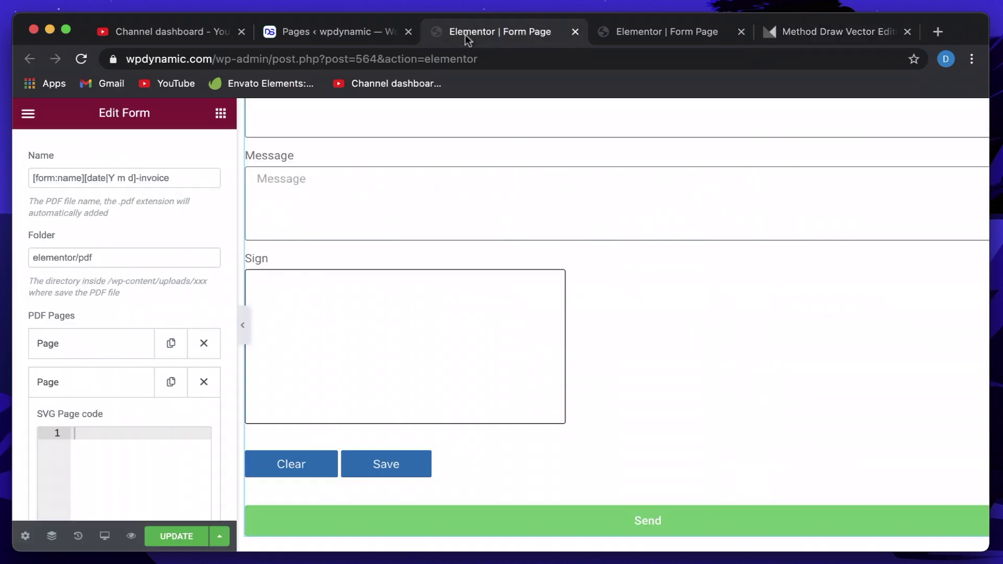
scroll(83, 330, up, 10)
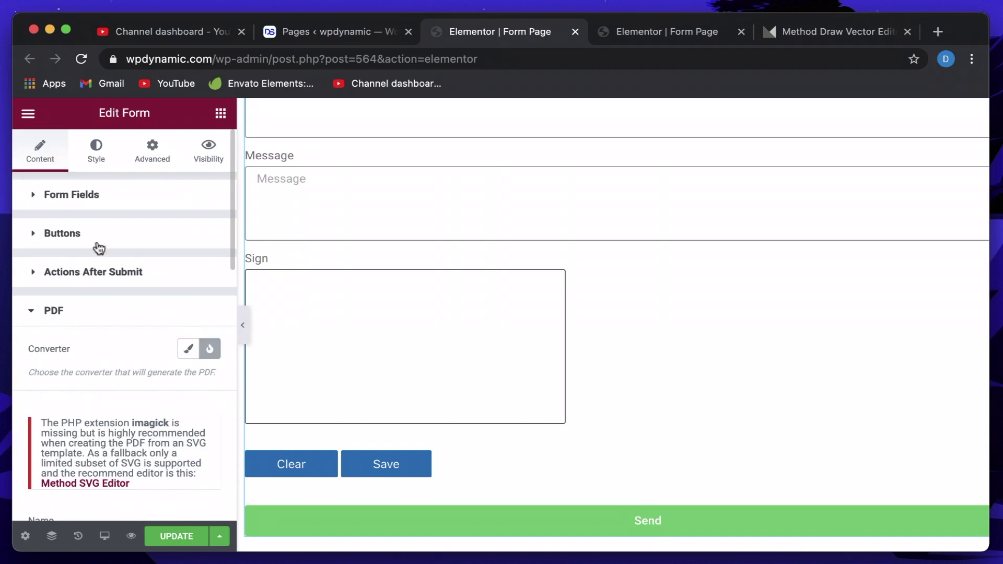
click(75, 195)
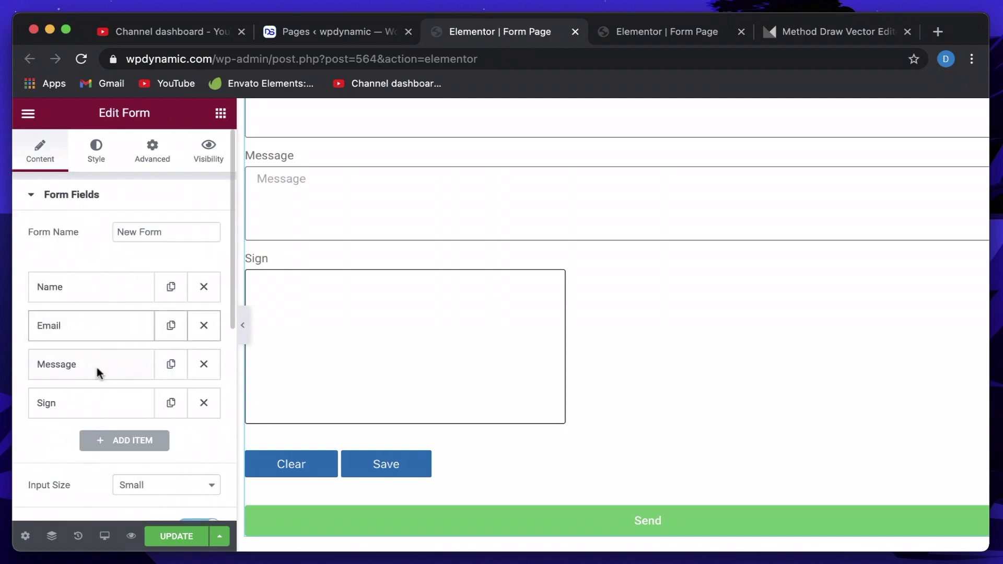
click(92, 402)
scroll(92, 397, down, 4)
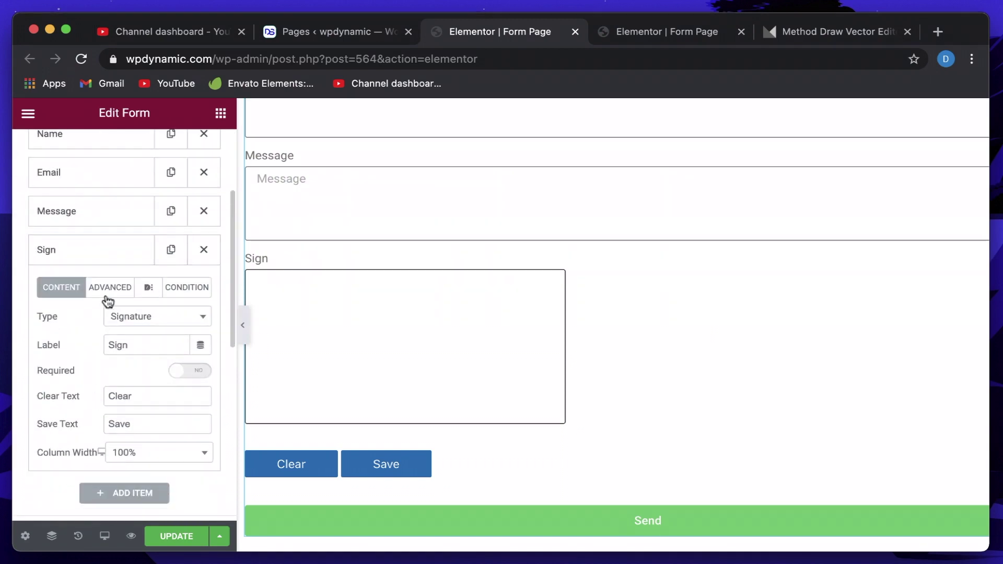
click(109, 288)
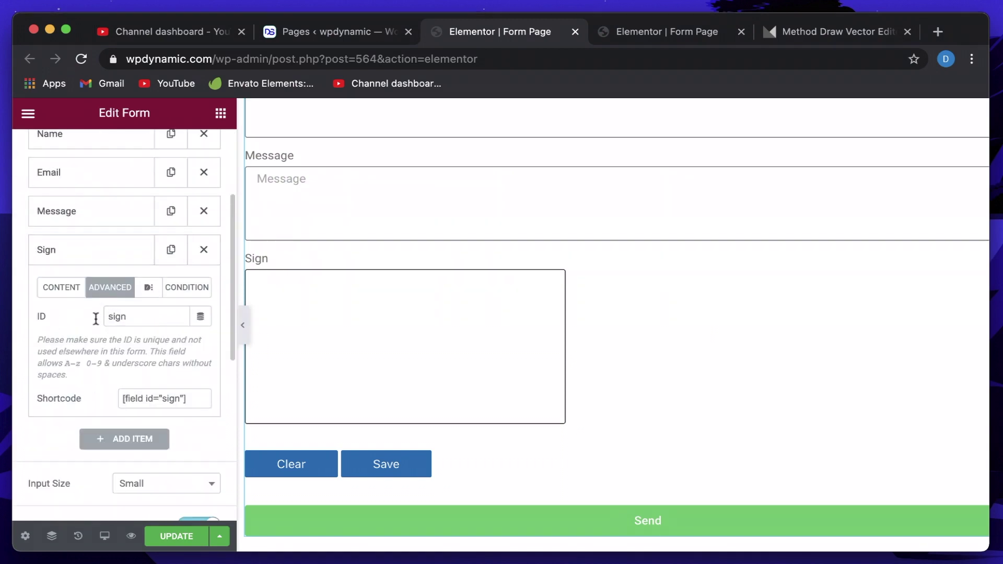
click(78, 254)
click(682, 33)
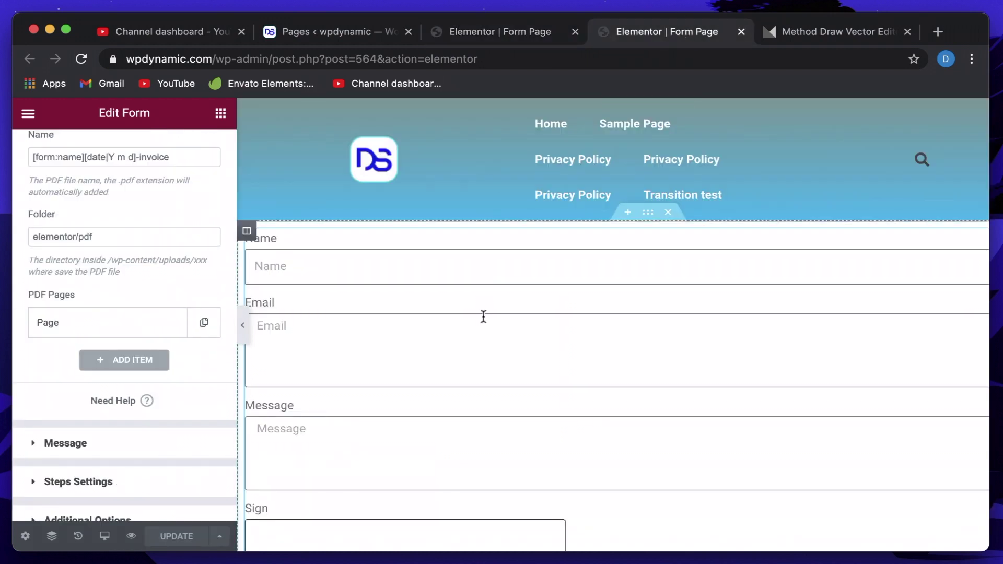
click(817, 36)
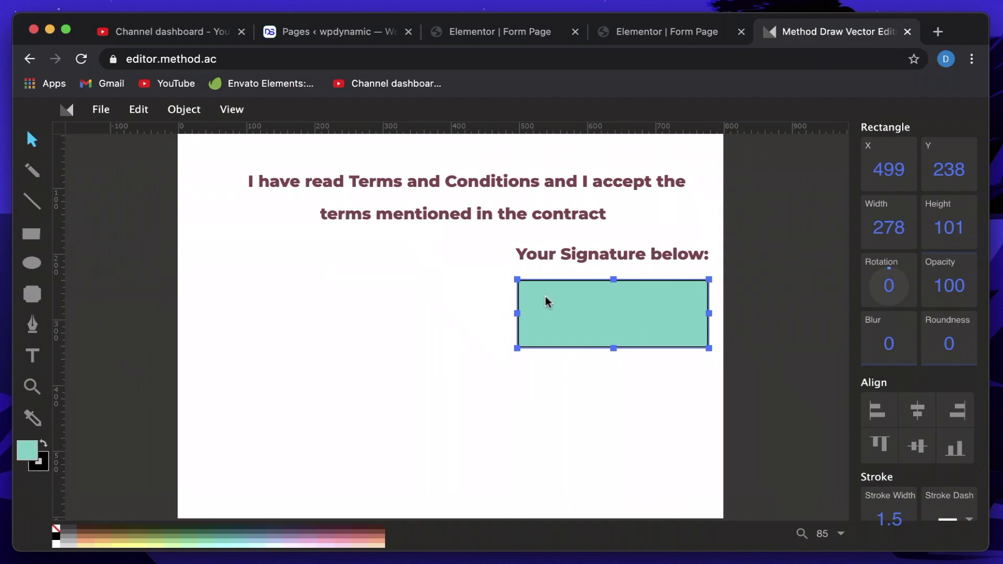
In View > Source, change the rectangle's id from svg_5 to form:sign and apply.
click(231, 111)
click(246, 226)
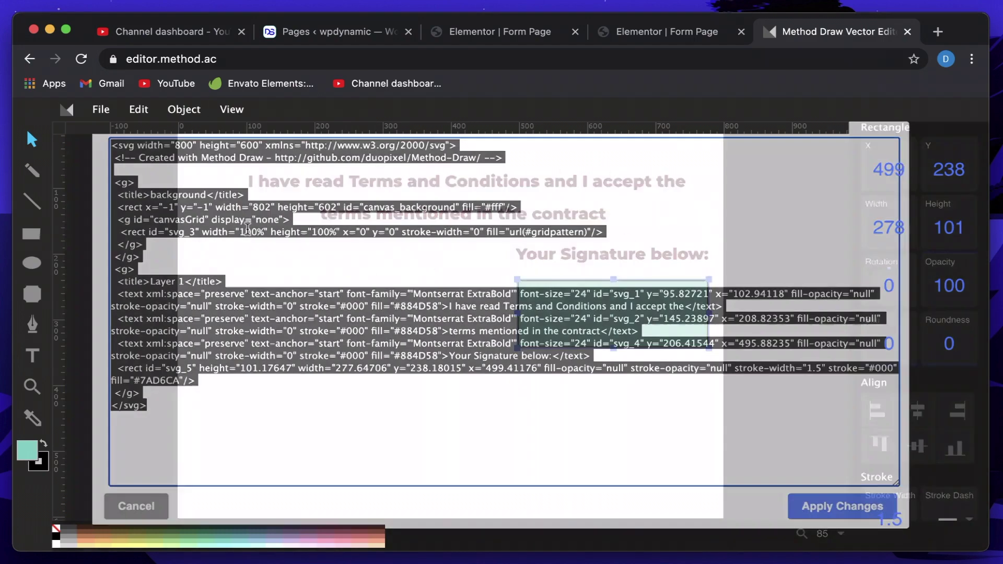
click(453, 403)
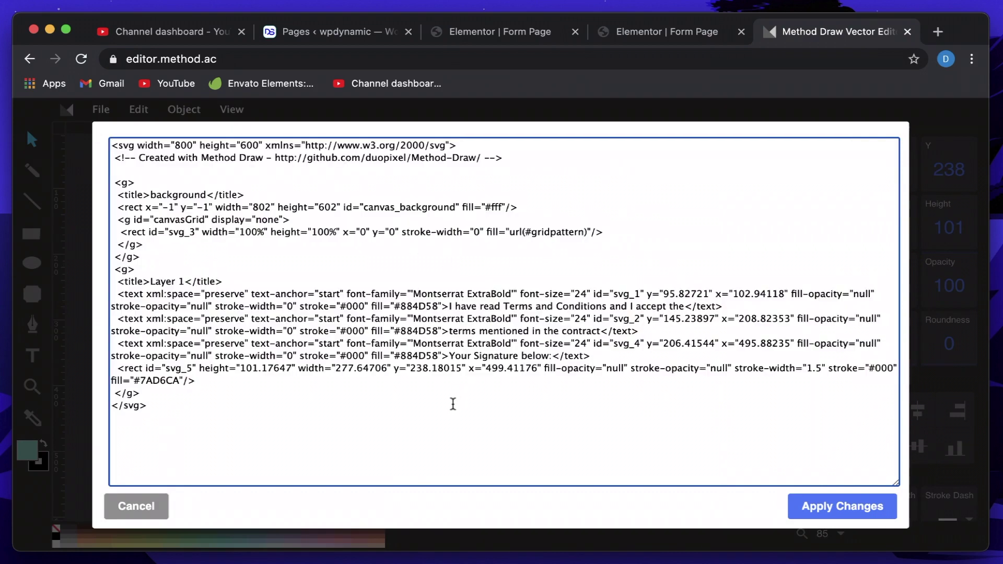
triple_click(128, 370)
double_click(128, 369)
double_click(128, 370)
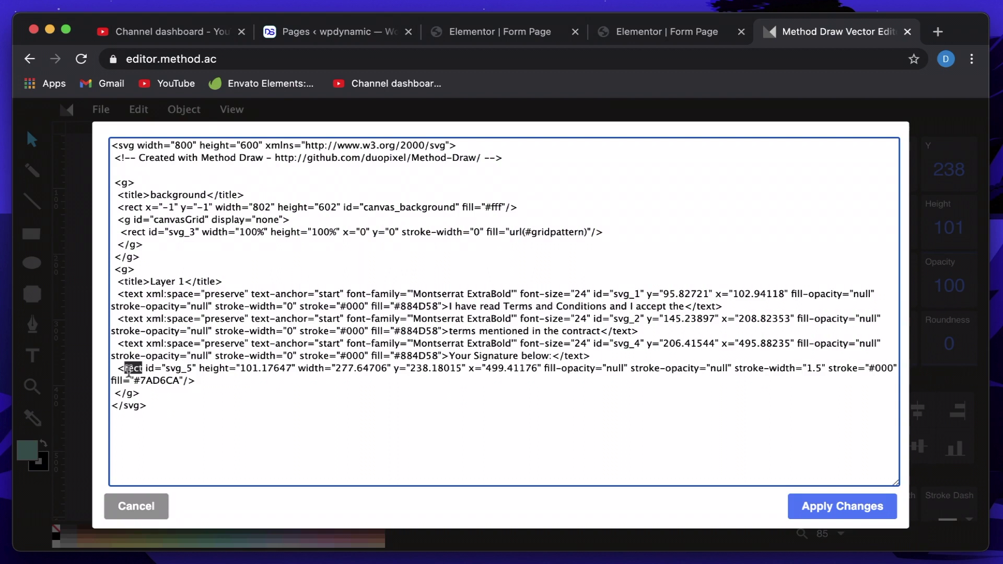
click(163, 368)
key(shift+Left)
key(shift+Left)
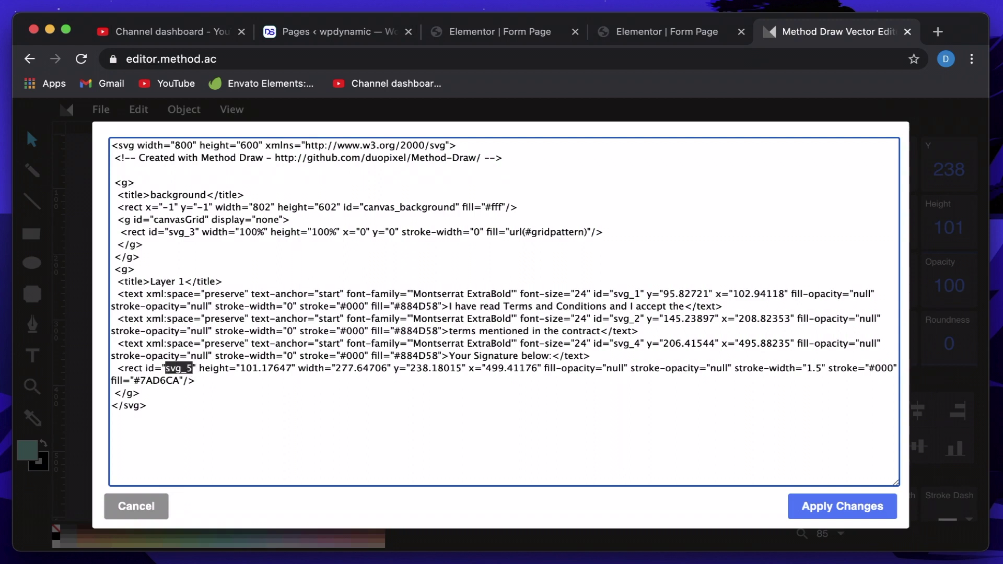
text(fo)
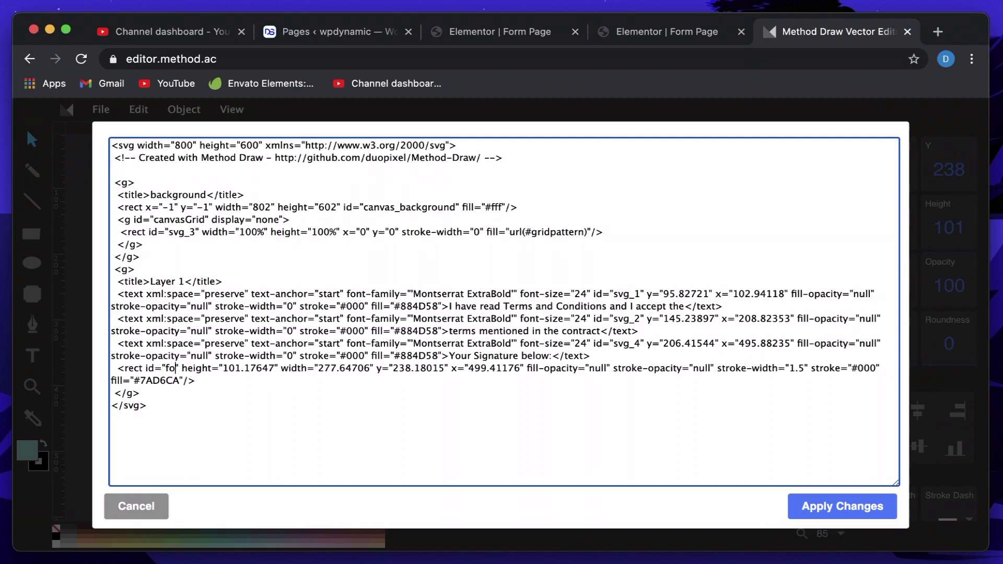
text(rm:sign)
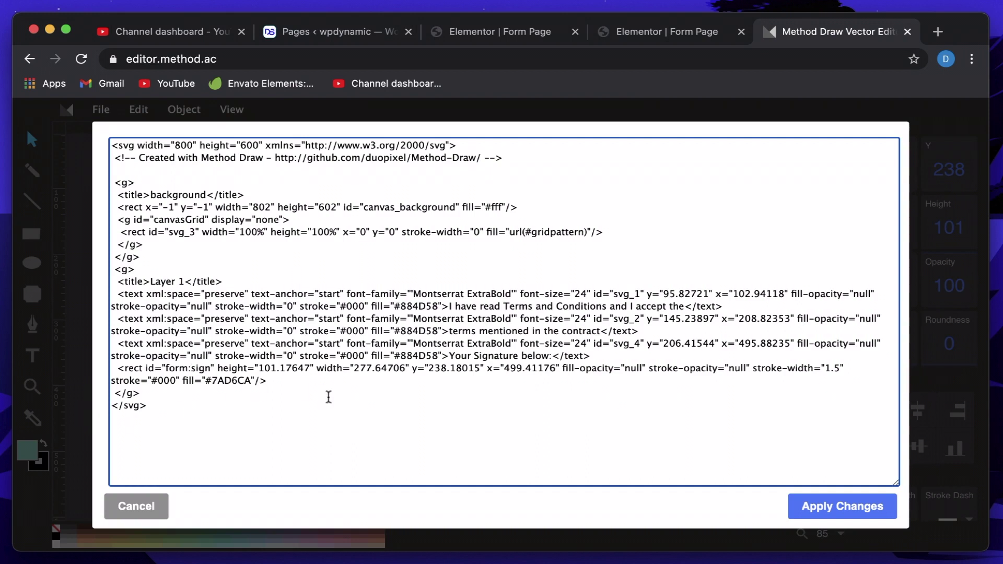
click(819, 506)
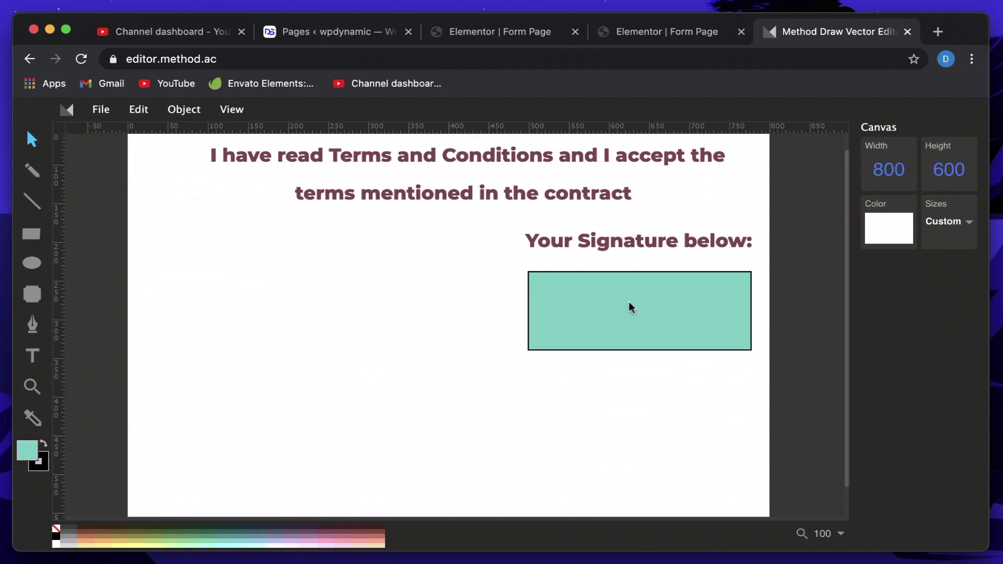
Reopen the SVG source, select the entire code, and close it without changes.
click(237, 110)
click(251, 219)
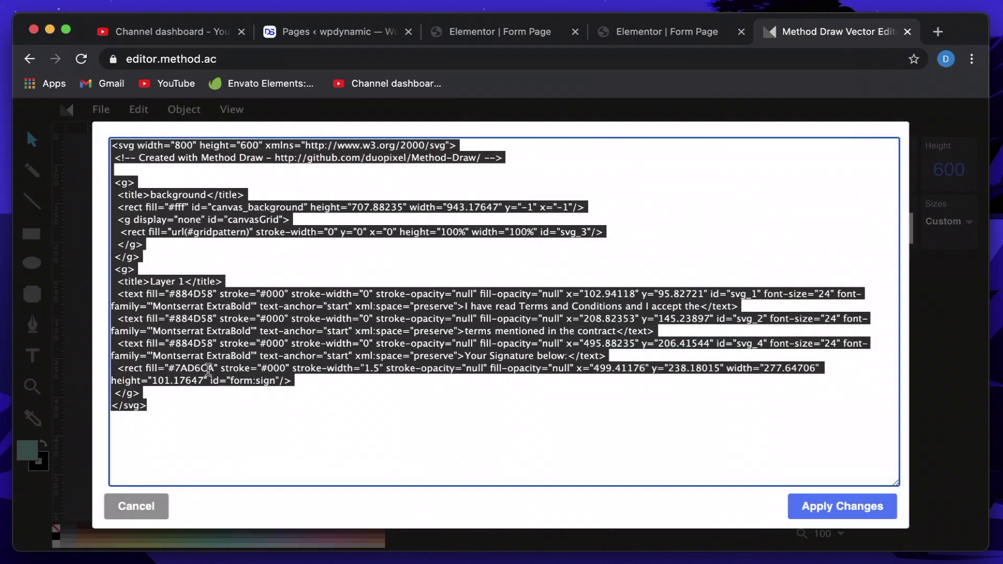
click(209, 396)
key(super+a)
click(134, 511)
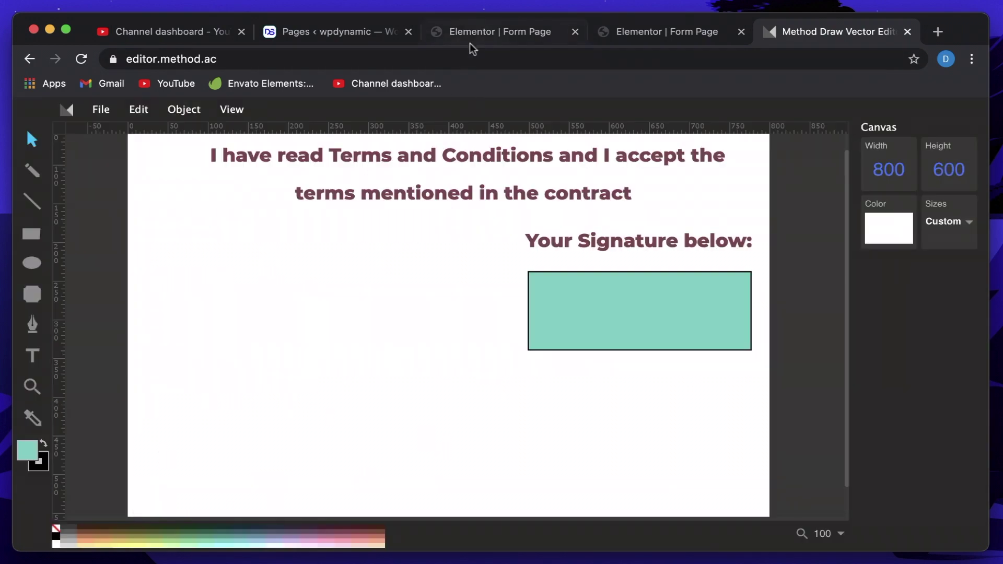
click(469, 43)
Paste the Method Draw SVG into the second PDF page's SVG Page code.
scroll(133, 371, down, 3)
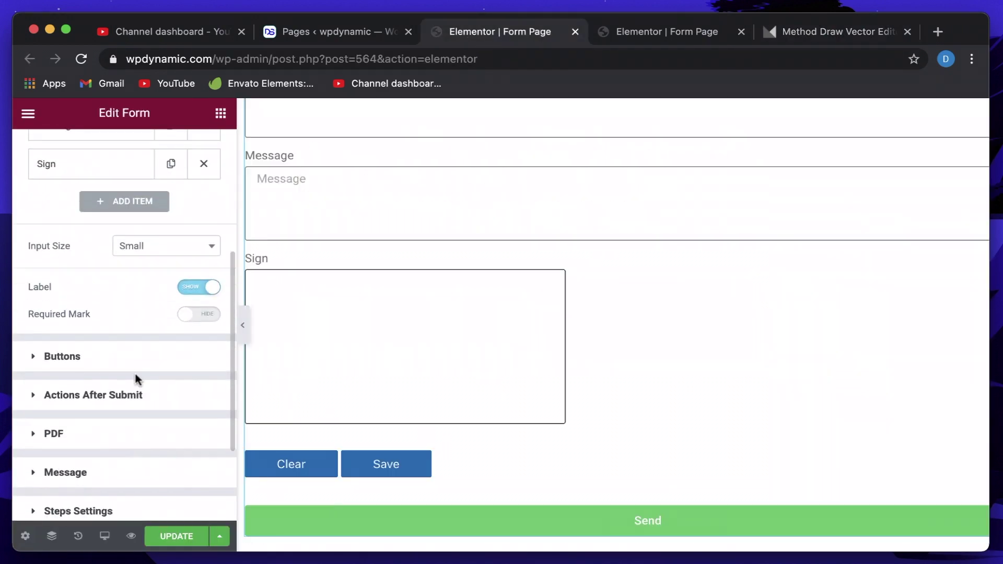
scroll(134, 370, down, 2)
click(119, 368)
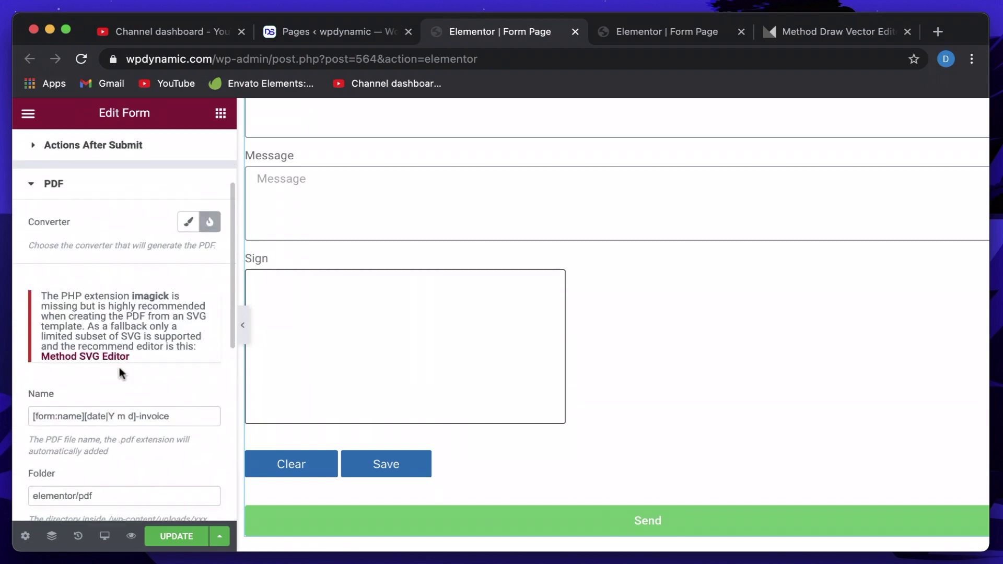
scroll(119, 367, down, 5)
click(106, 375)
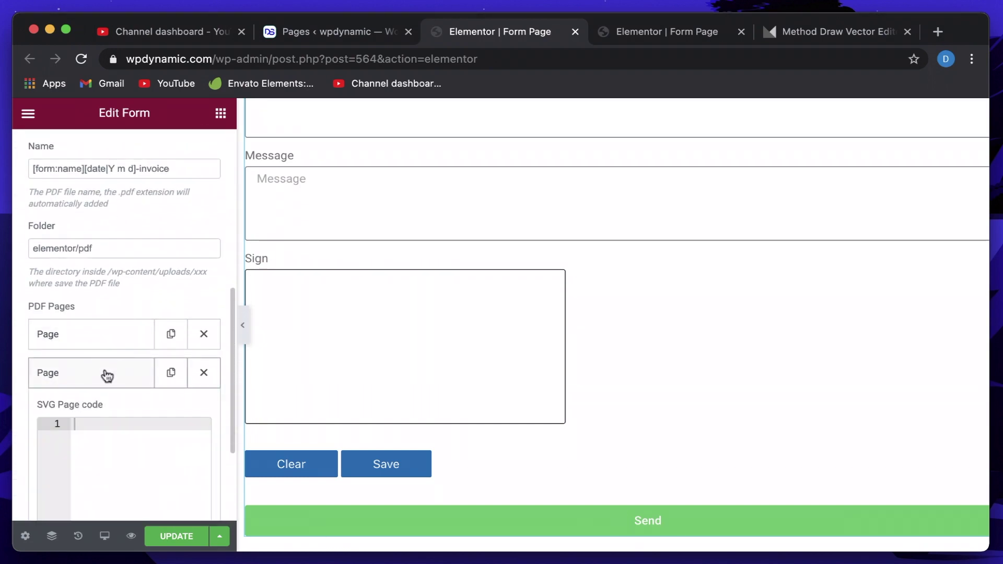
click(104, 426)
key(ctrl+v)
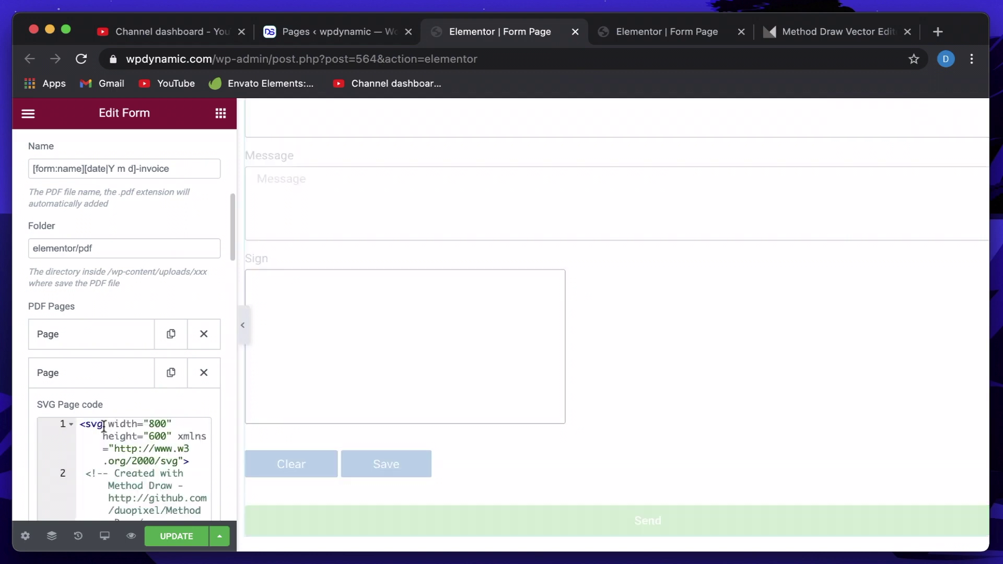
scroll(97, 376, down, 2)
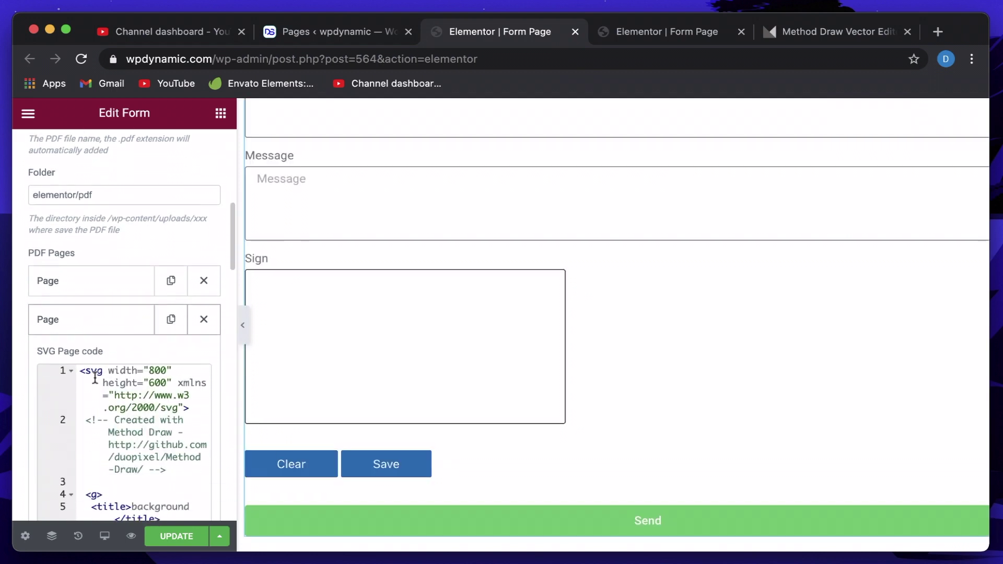
click(100, 317)
click(89, 319)
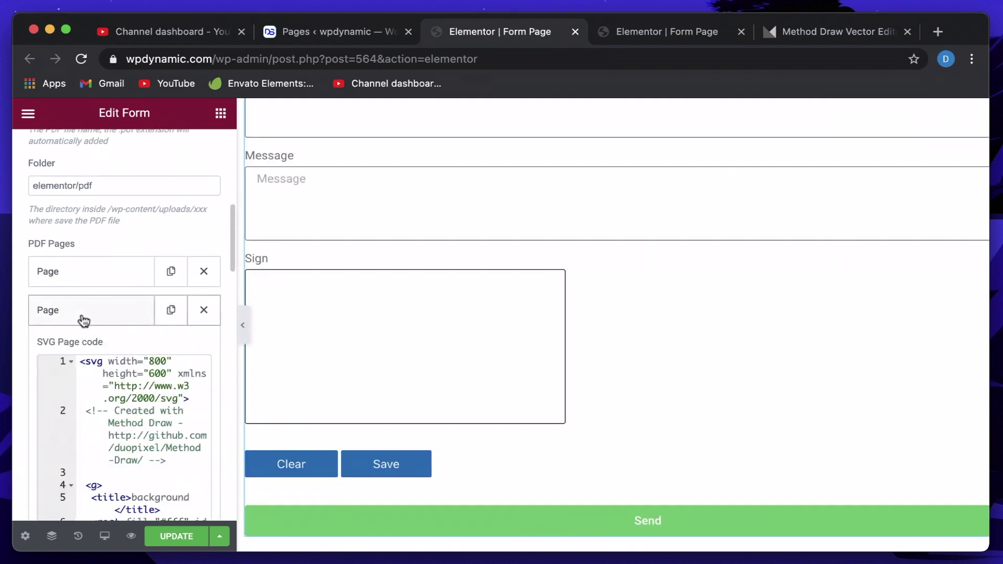
click(82, 319)
Save the form with UPDATE and go to the WordPress Pages list.
click(813, 33)
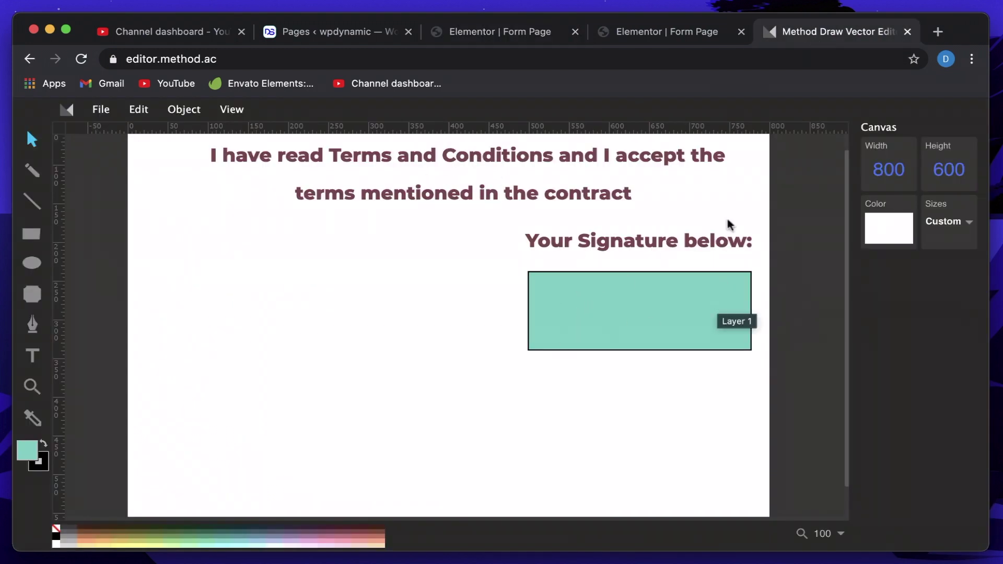
click(650, 36)
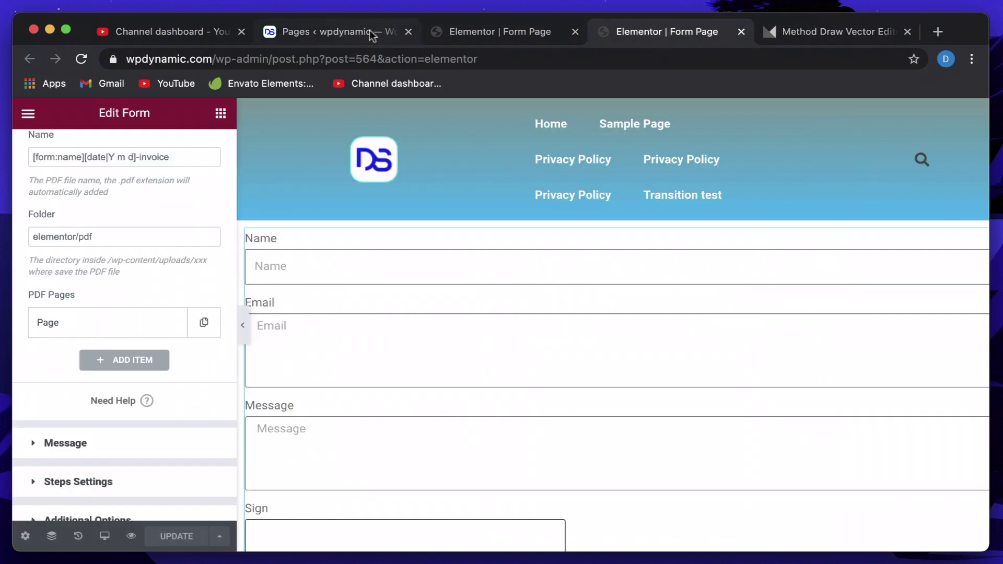
click(474, 34)
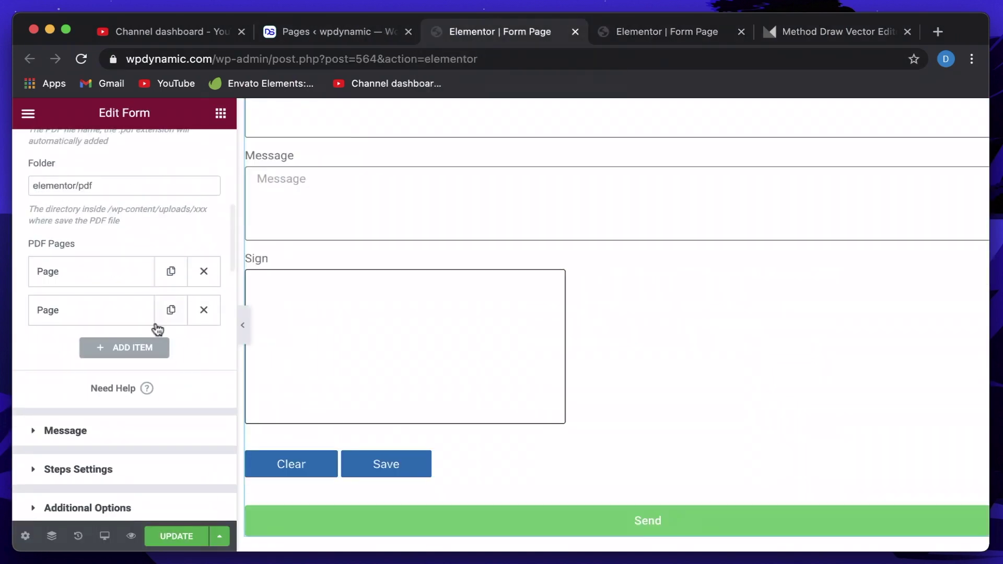
click(173, 536)
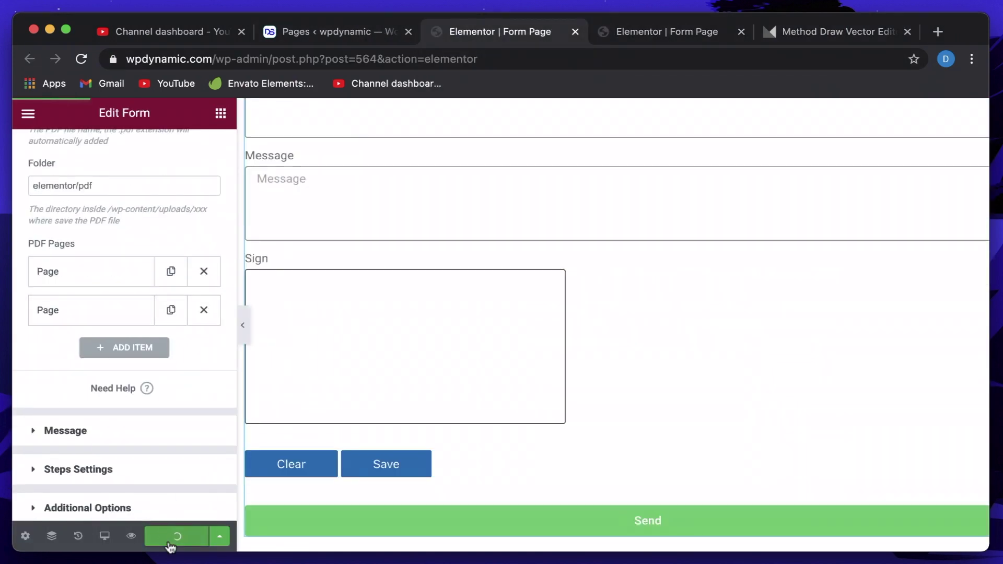
click(305, 33)
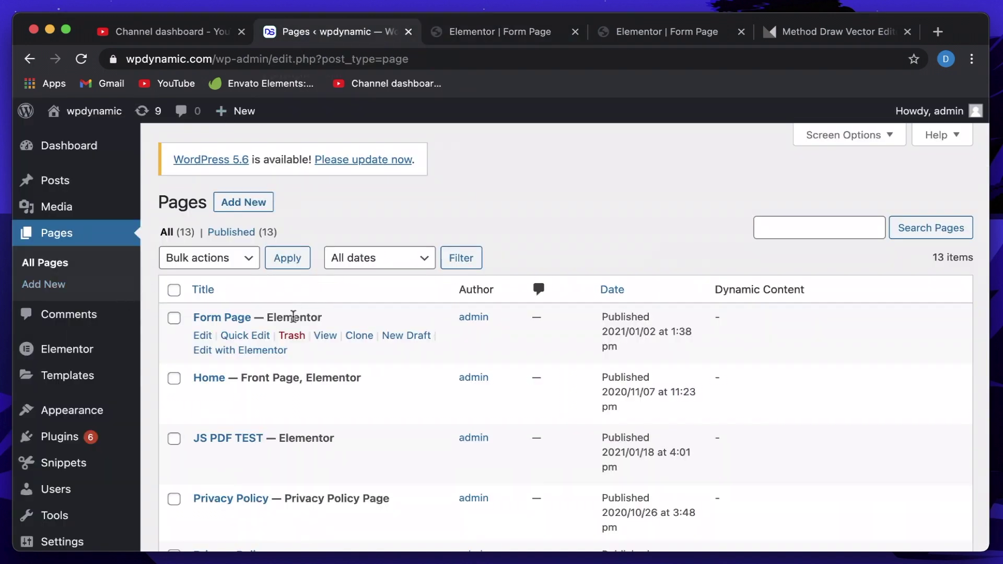
Open the live Form Page and fill in the Name and Email fields.
super+click(327, 337)
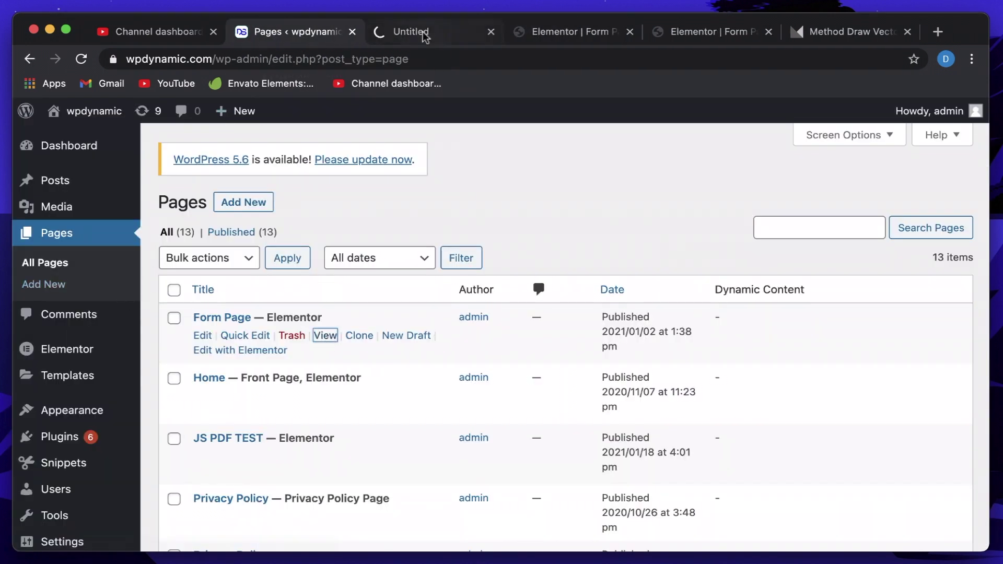
click(421, 33)
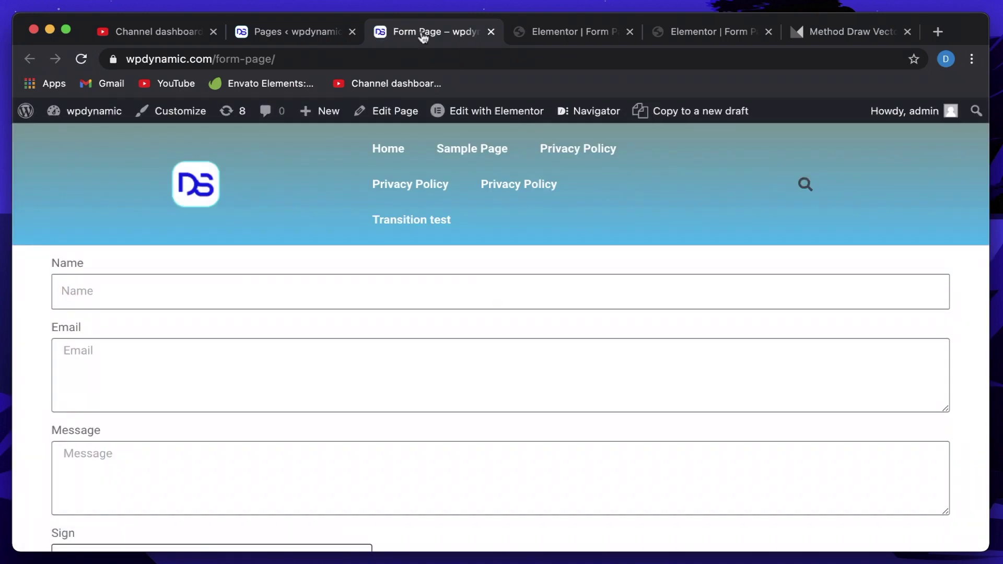
click(234, 284)
click(172, 335)
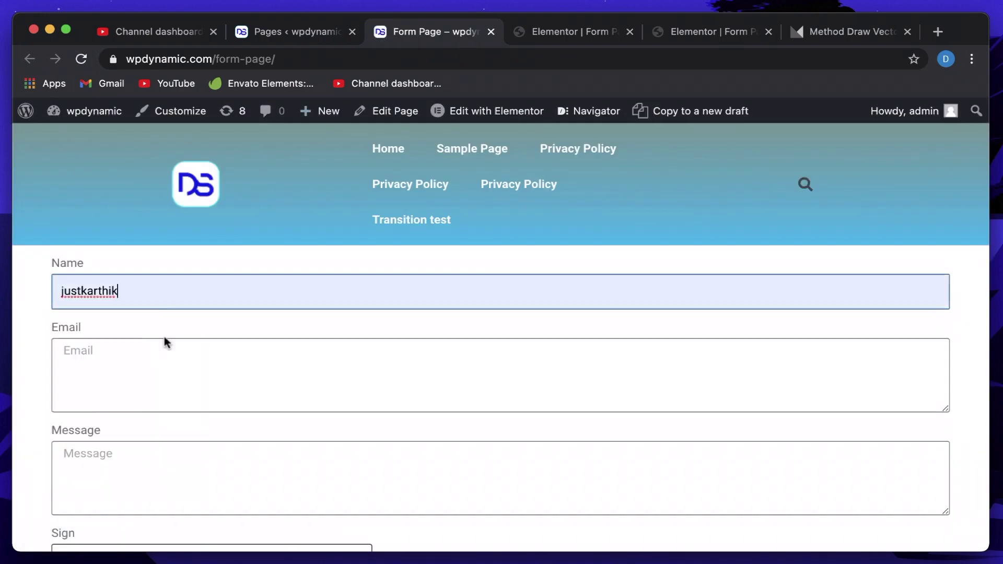
text(12)
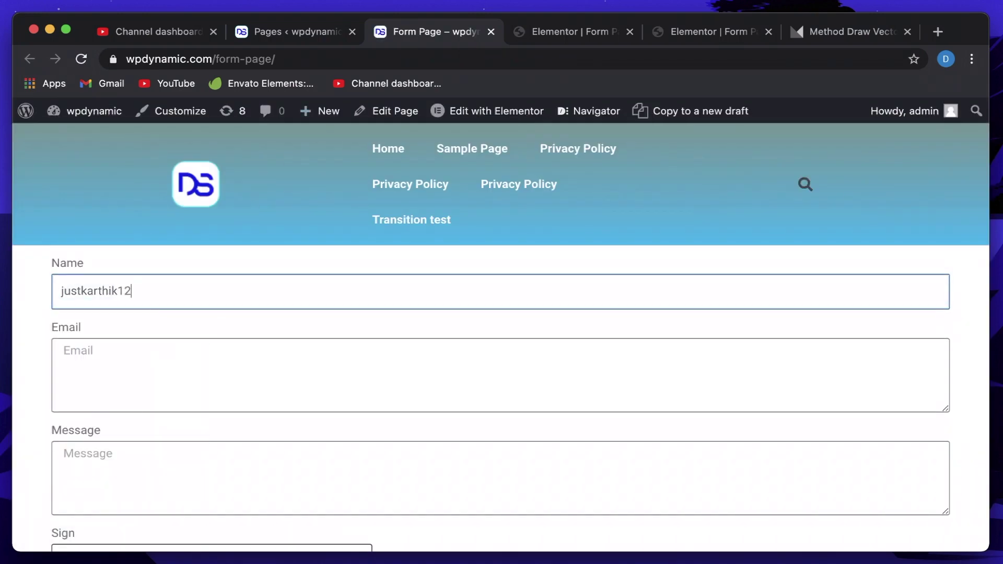
text(3454)
click(128, 371)
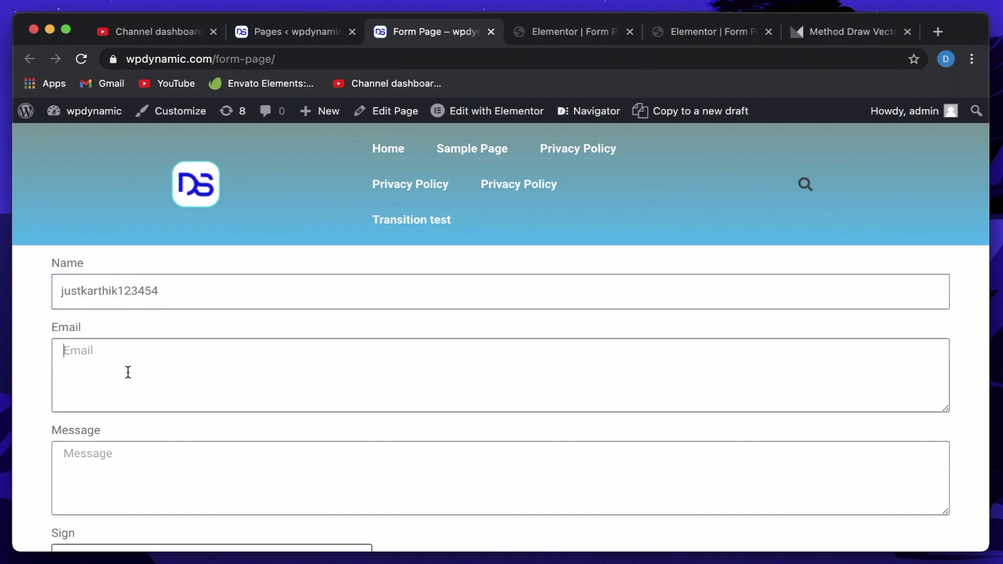
Enter filler text in Message, draw a signature in the Sign box, and send.
click(148, 479)
text(klcmm)
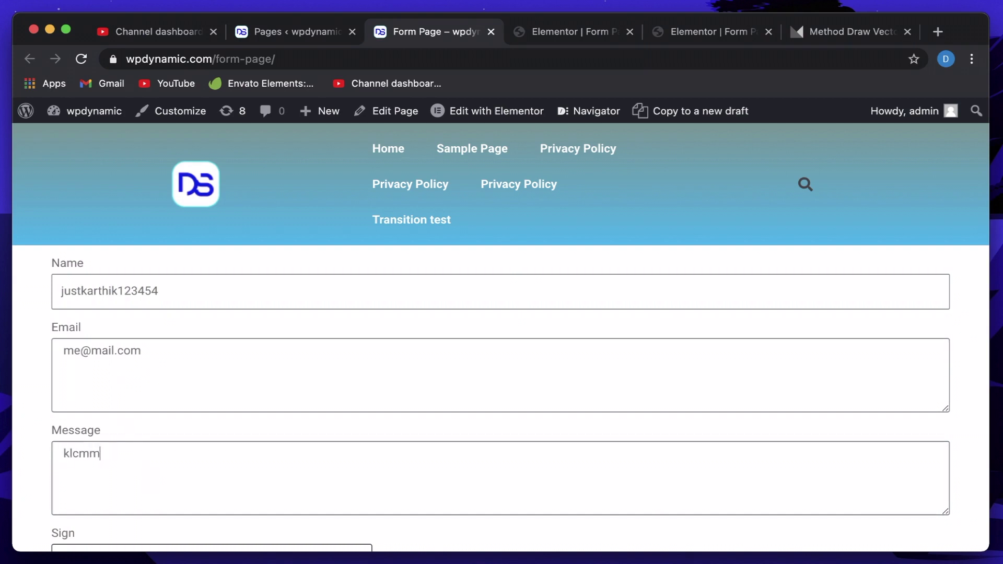
text(dklsmclksdmcklmsdklcm)
scroll(36, 502, down, 3)
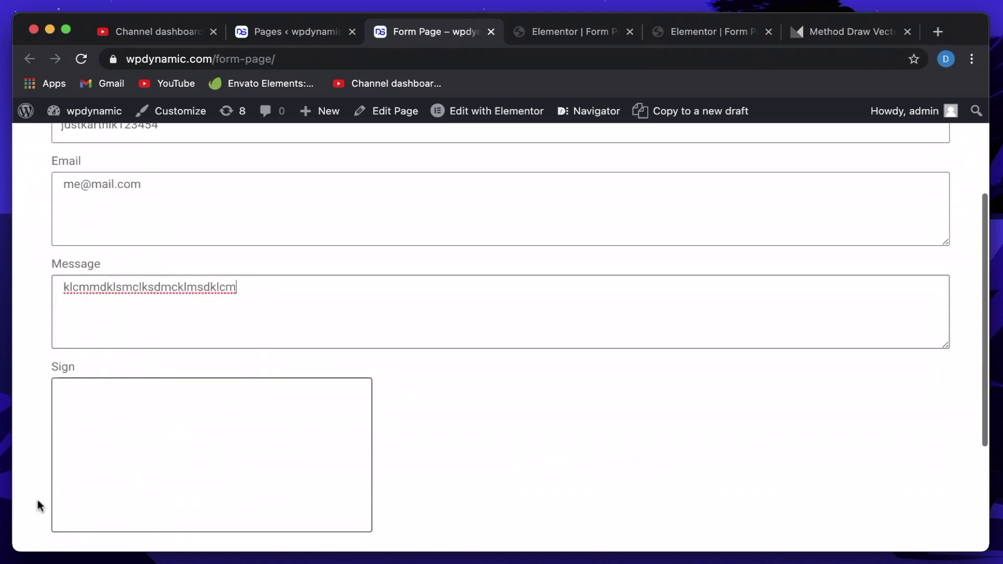
scroll(115, 422, down, 3)
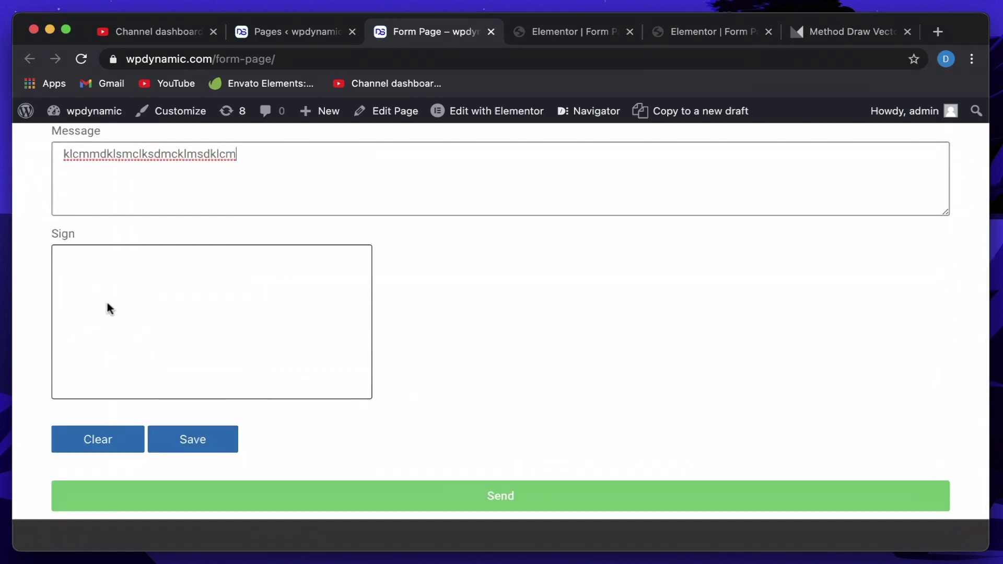
mouse_move(81, 286)
mouse_down()
mouse_move(85, 327)
mouse_move(100, 285)
mouse_move(116, 279)
mouse_move(138, 329)
mouse_move(201, 324)
mouse_move(96, 379)
mouse_move(282, 317)
mouse_up()
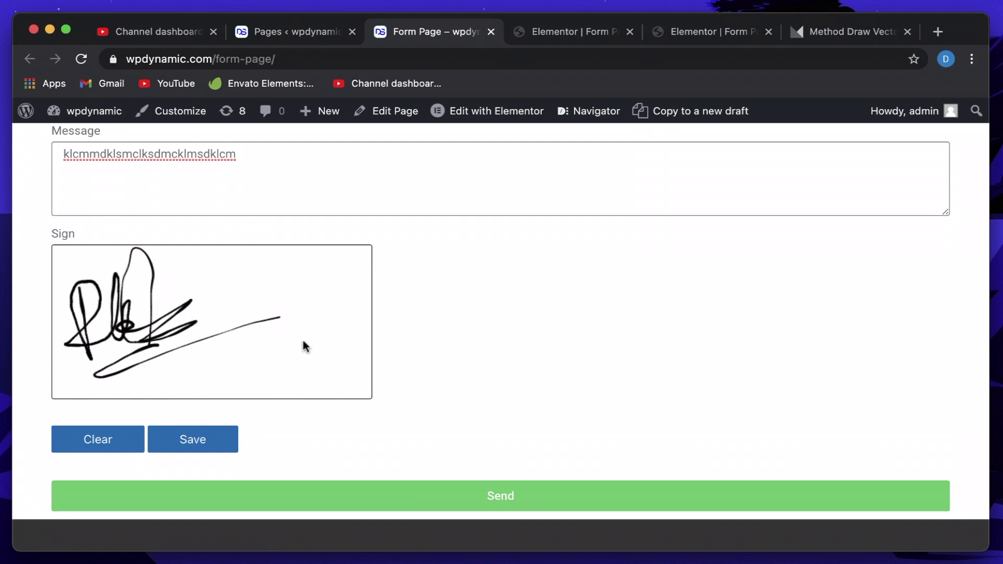
click(439, 499)
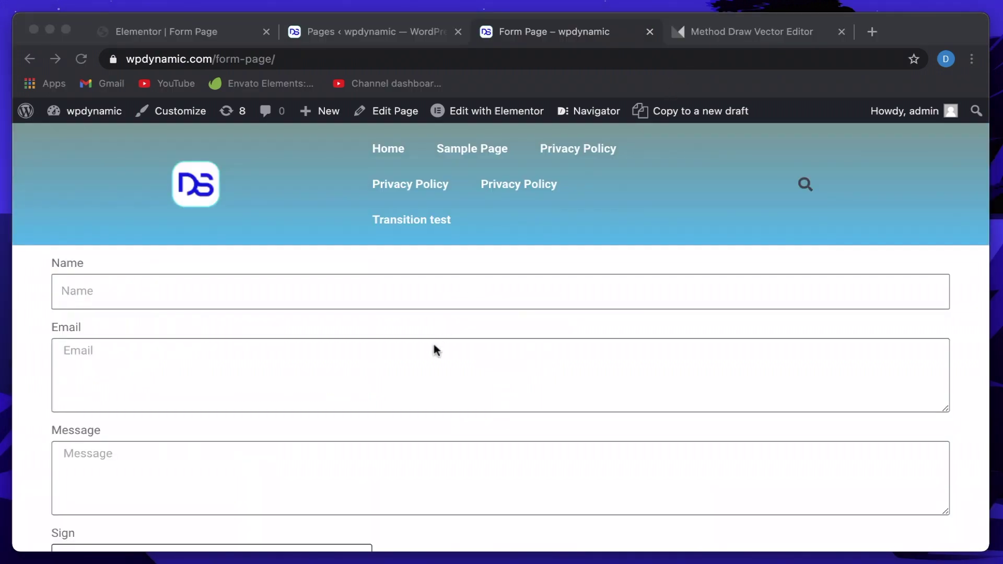
Cancel Method Draw's SVG source view, leaving the terms page with 'Your sign below:' unchanged.
scroll(159, 315, down, 2)
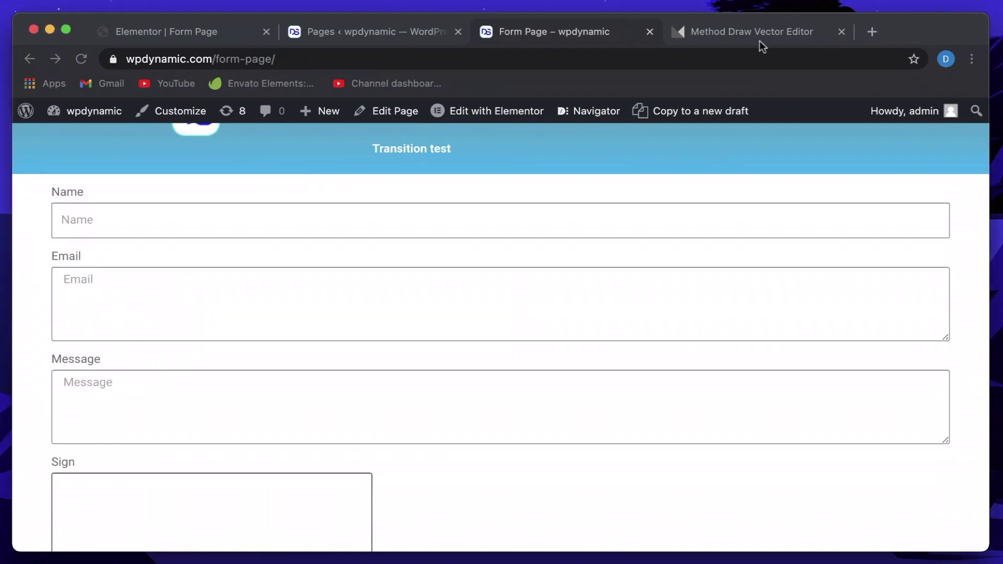
click(758, 41)
click(250, 447)
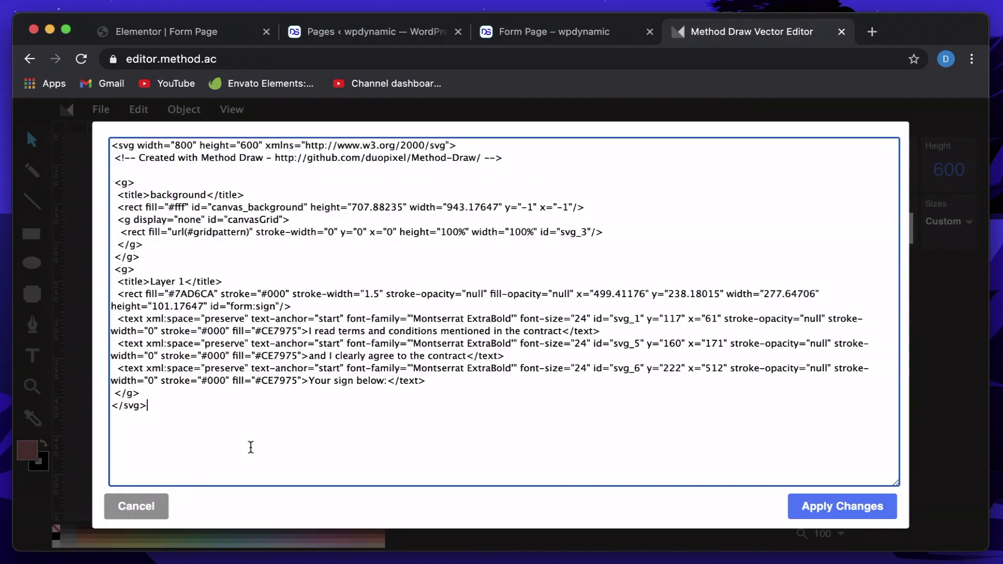
click(145, 515)
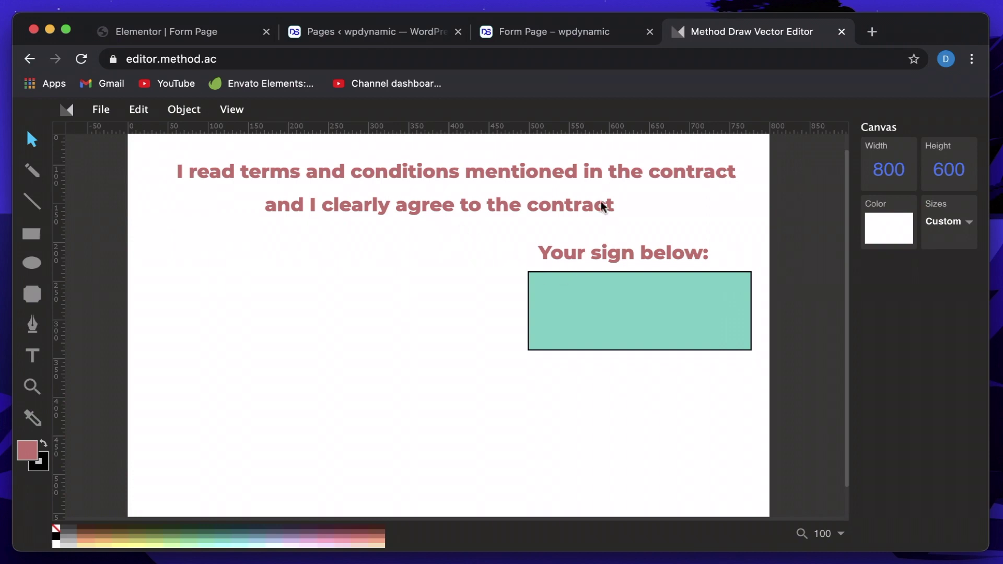
click(177, 32)
Expand the form's PDF settings and review the second PDF Page's SVG code.
click(79, 312)
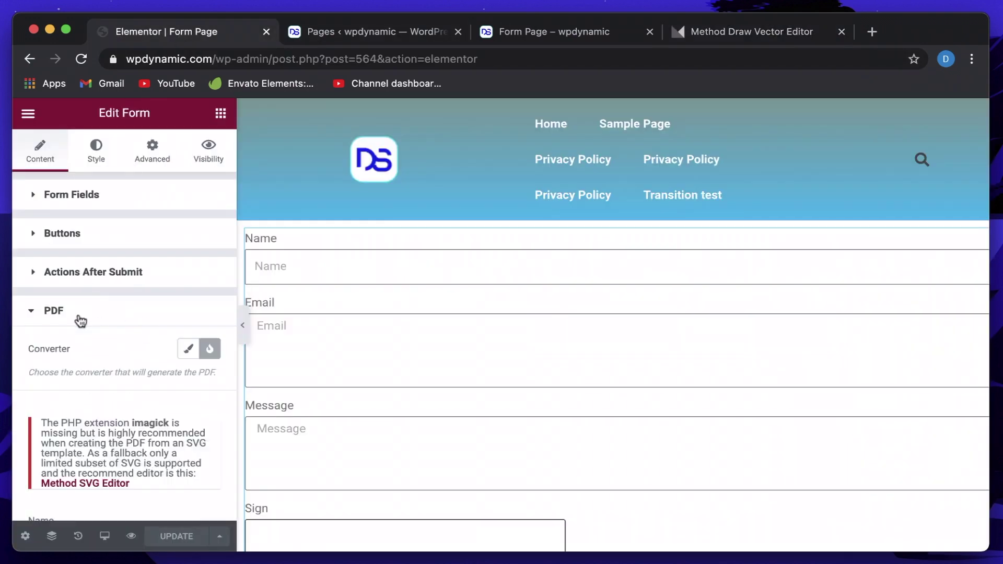
scroll(78, 315, down, 4)
scroll(78, 317, down, 5)
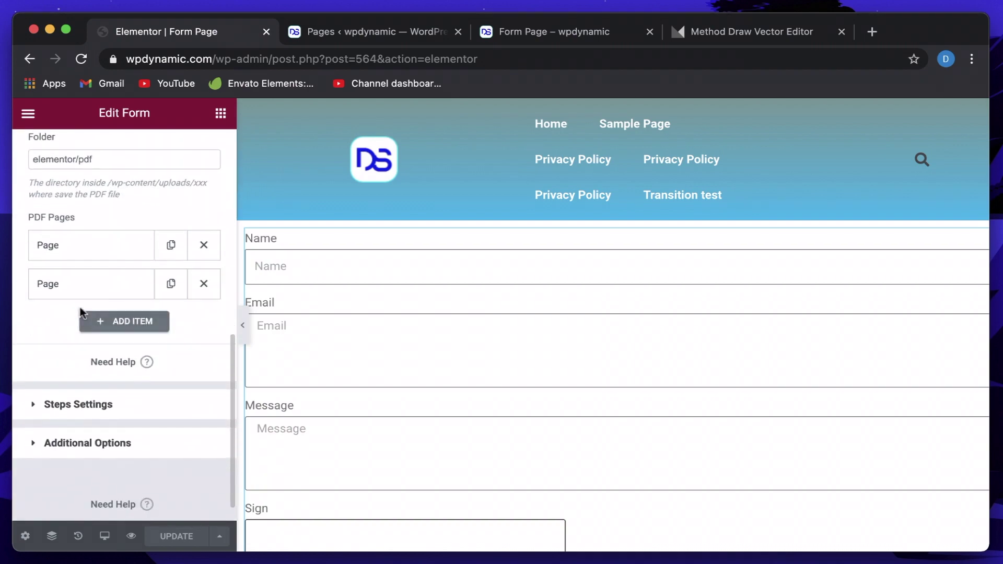
click(99, 296)
scroll(99, 365, down, 1)
scroll(98, 398, down, 4)
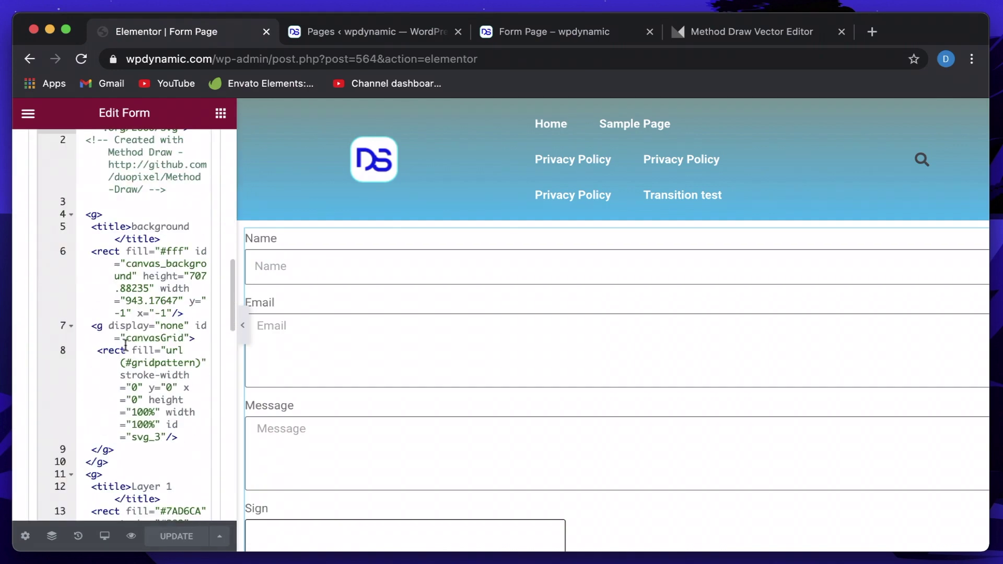
scroll(99, 398, down, 1)
scroll(127, 337, up, 15)
scroll(119, 414, down, 5)
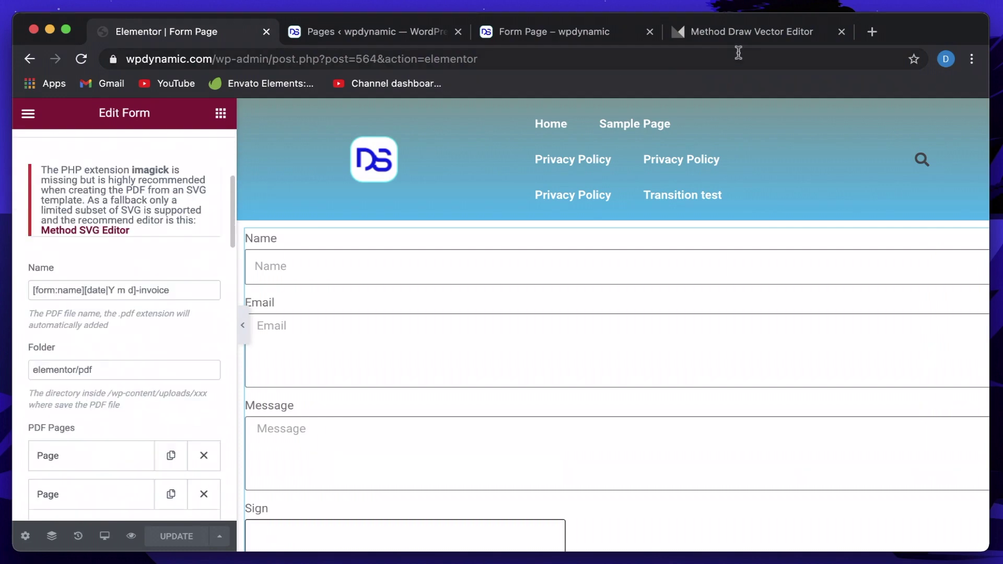
click(744, 36)
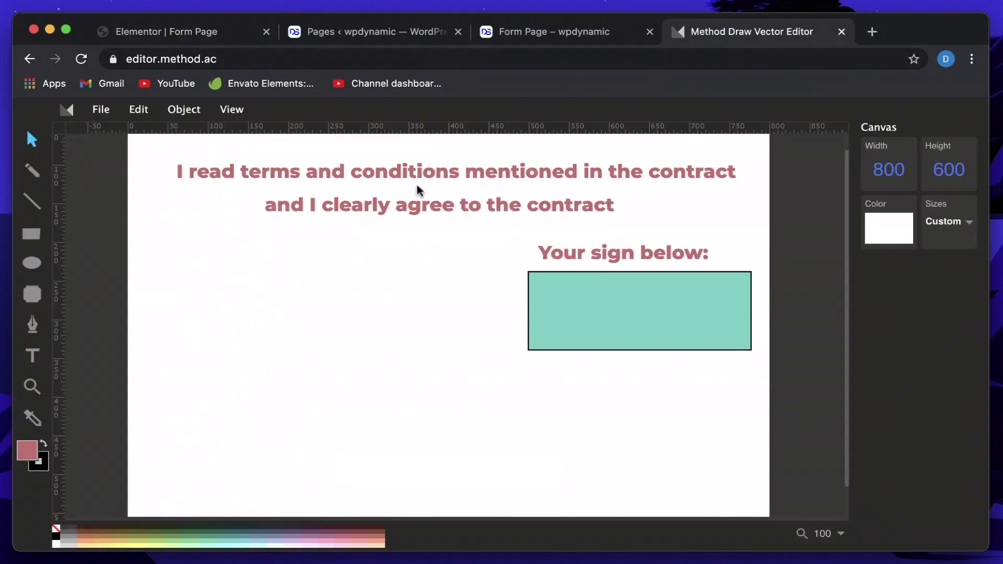
Select both terms text lines and the 'Your sign below:' label to inspect them.
click(447, 211)
click(484, 169)
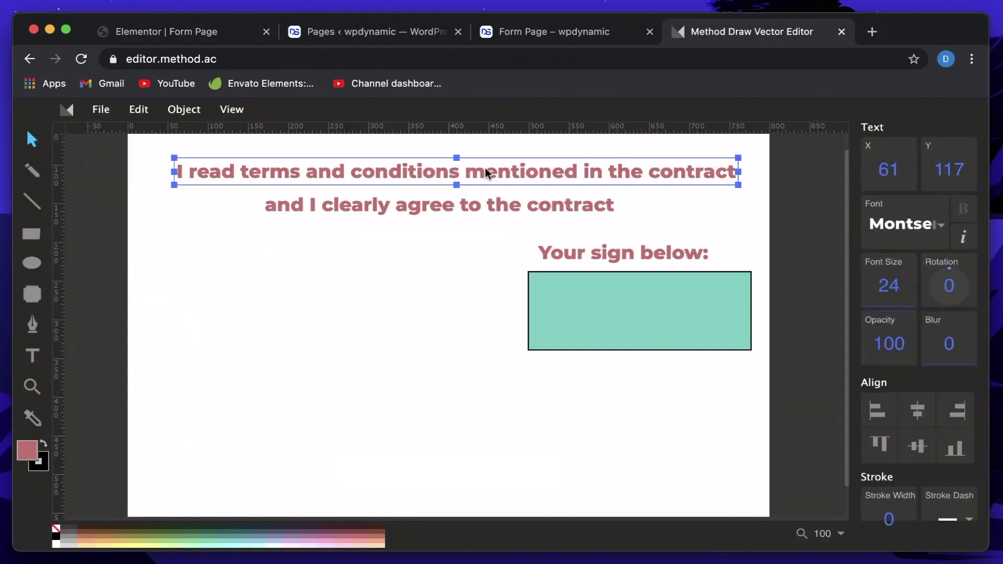
click(496, 202)
click(583, 258)
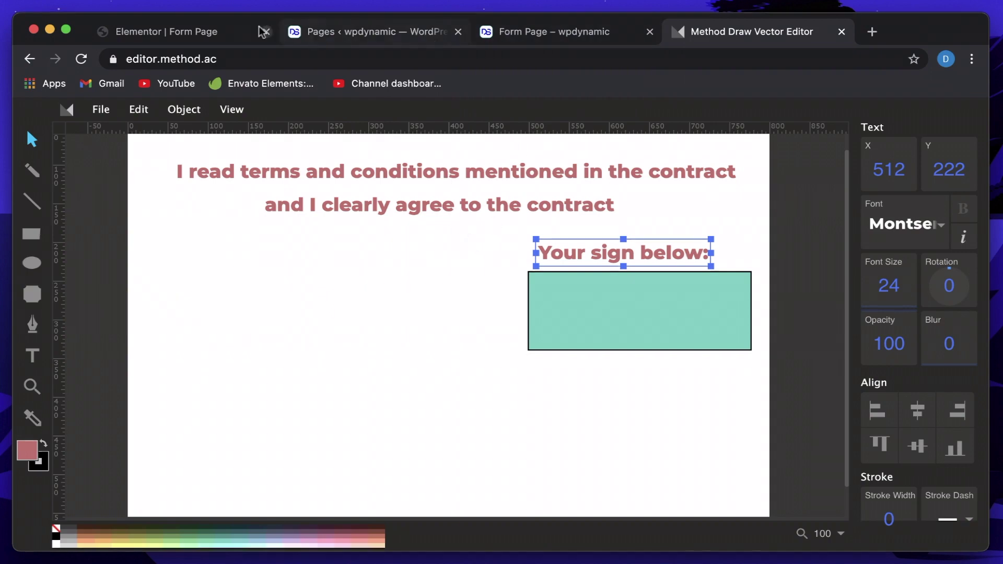
Check the drawing's SVG code via View > Source and cancel without changes.
click(237, 113)
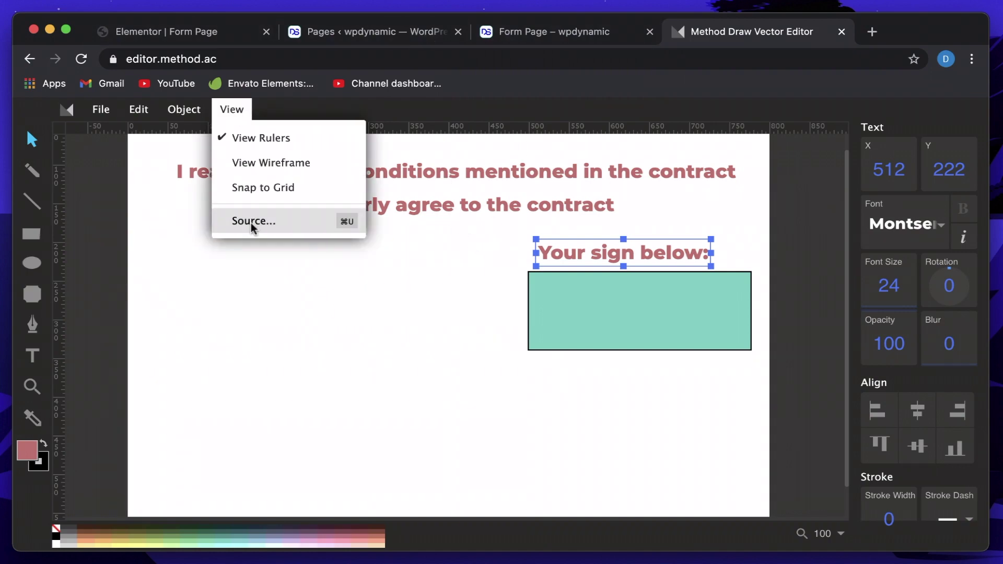
click(250, 222)
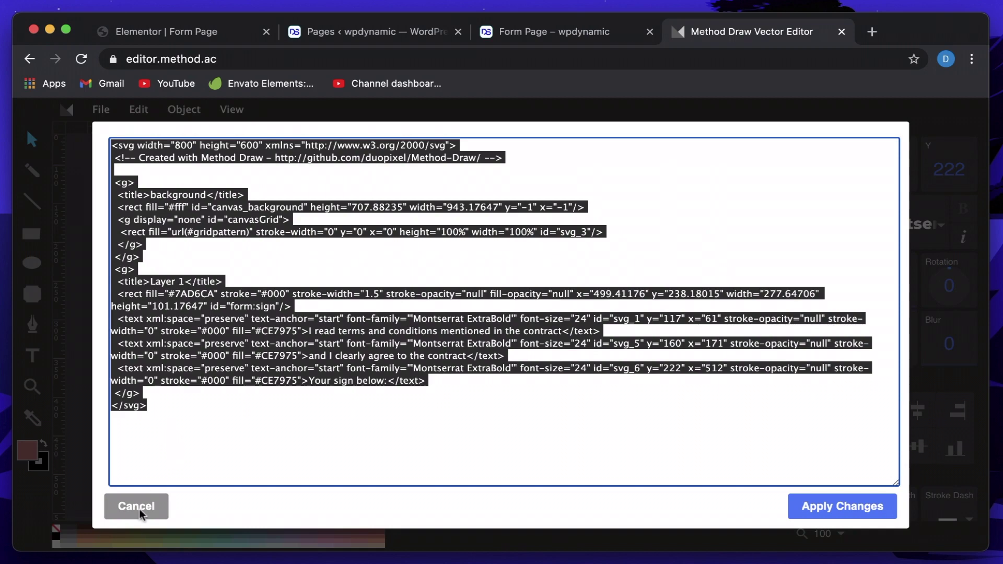
click(141, 510)
click(151, 32)
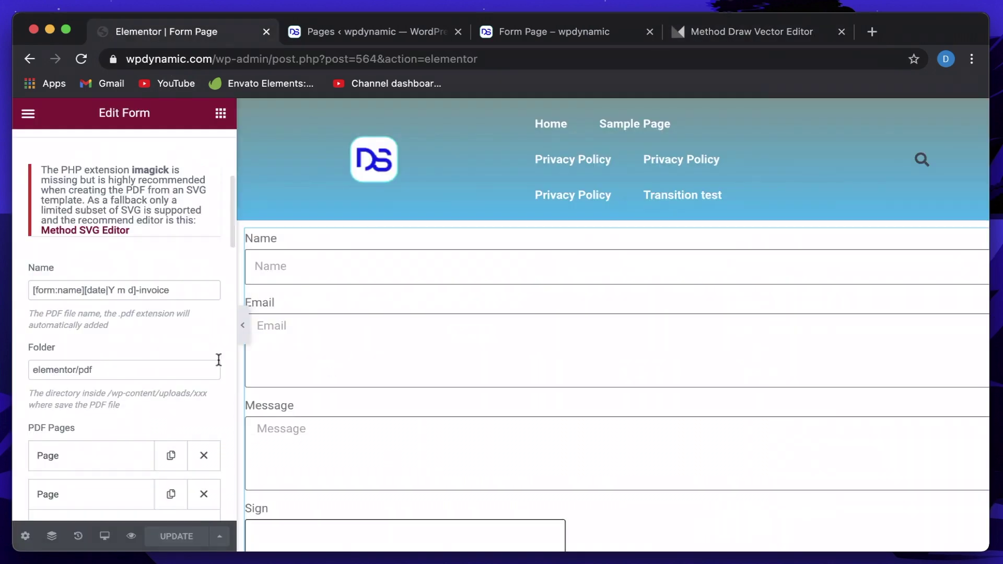
Reload the live Form Page and fill in a test name and e-mail.
click(380, 30)
click(569, 32)
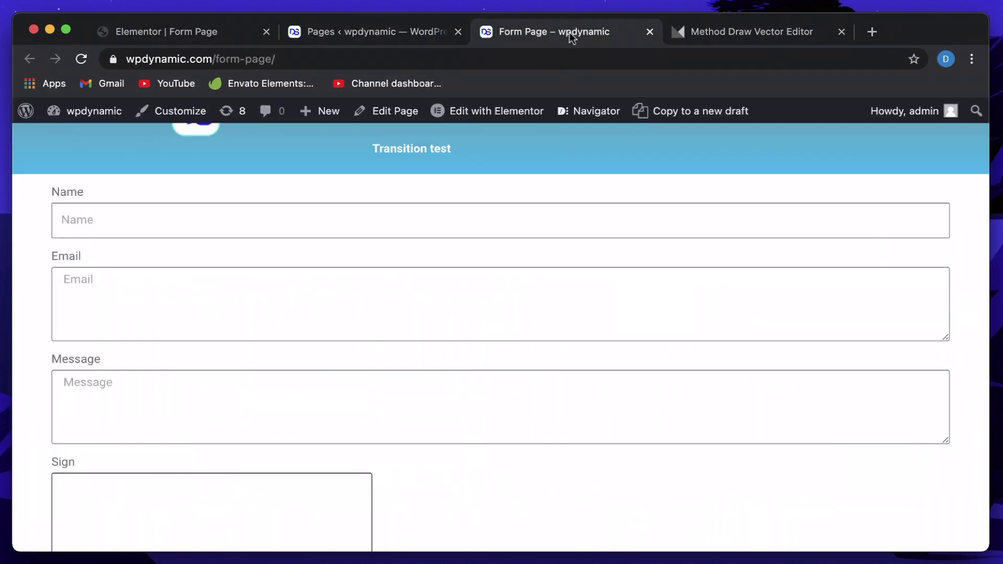
click(78, 59)
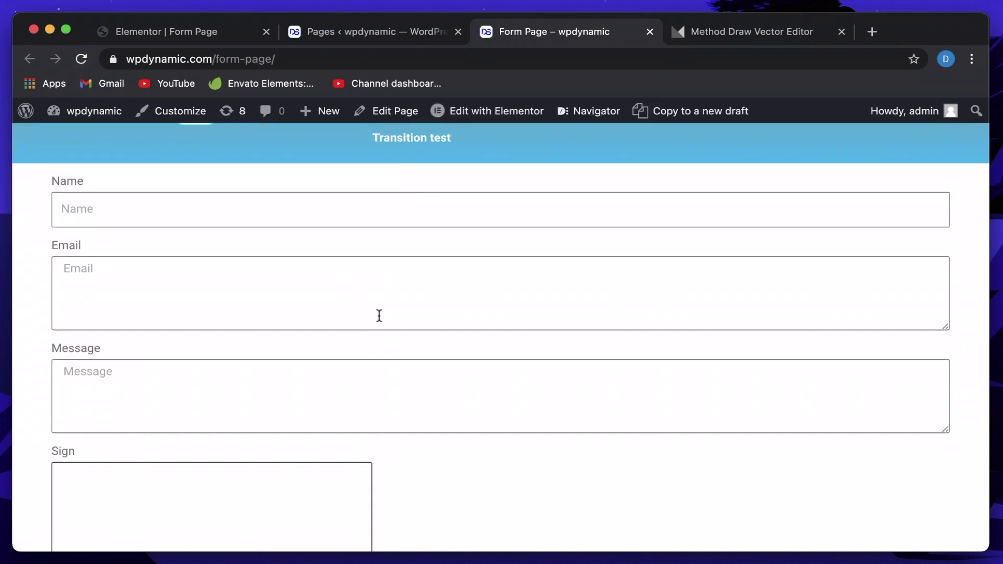
click(267, 219)
text(raeela)
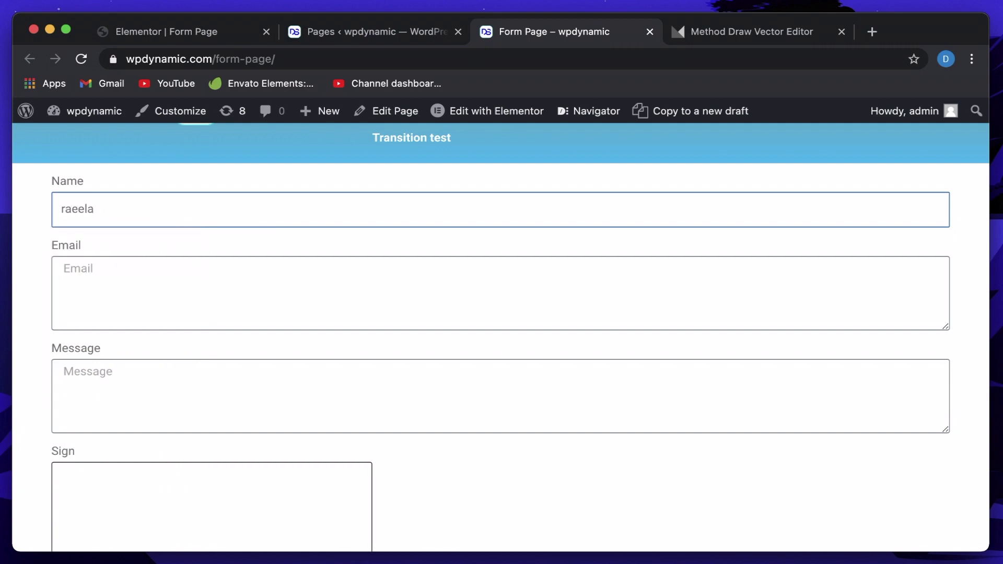
click(66, 268)
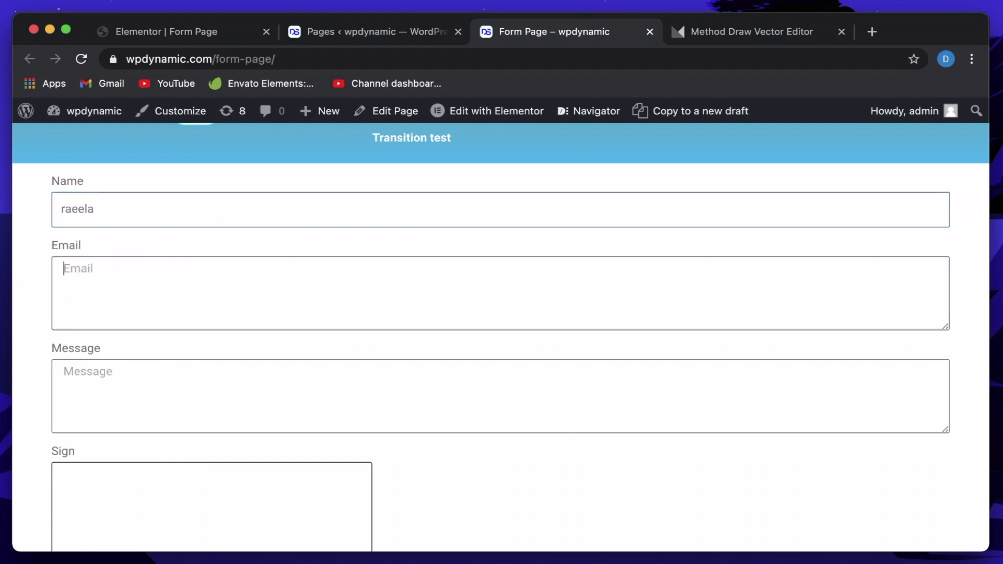
text(m)
text(nsdkljnckjsdnckjn)
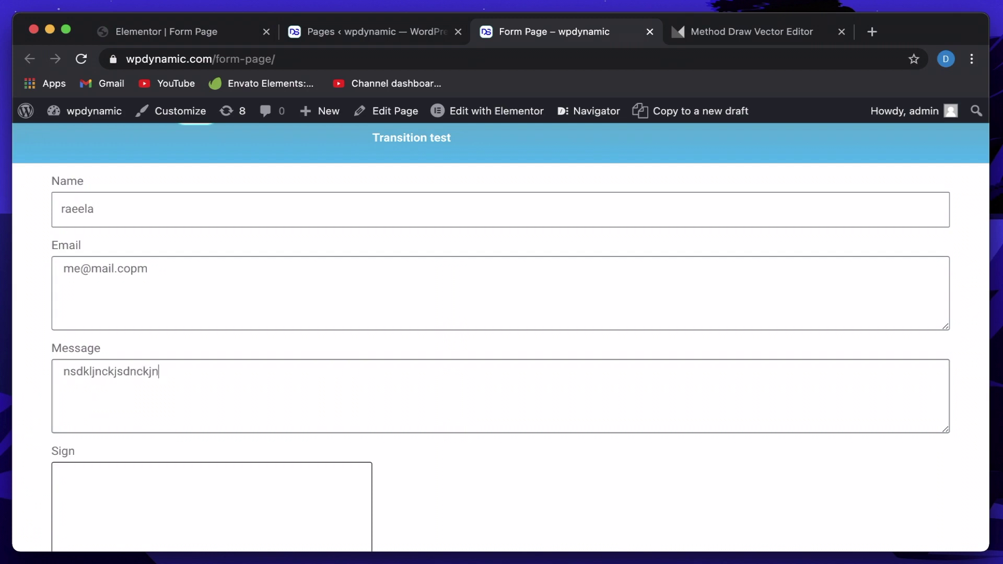
Draw a freehand signature in the Sign box and submit the form.
scroll(267, 222, down, 3)
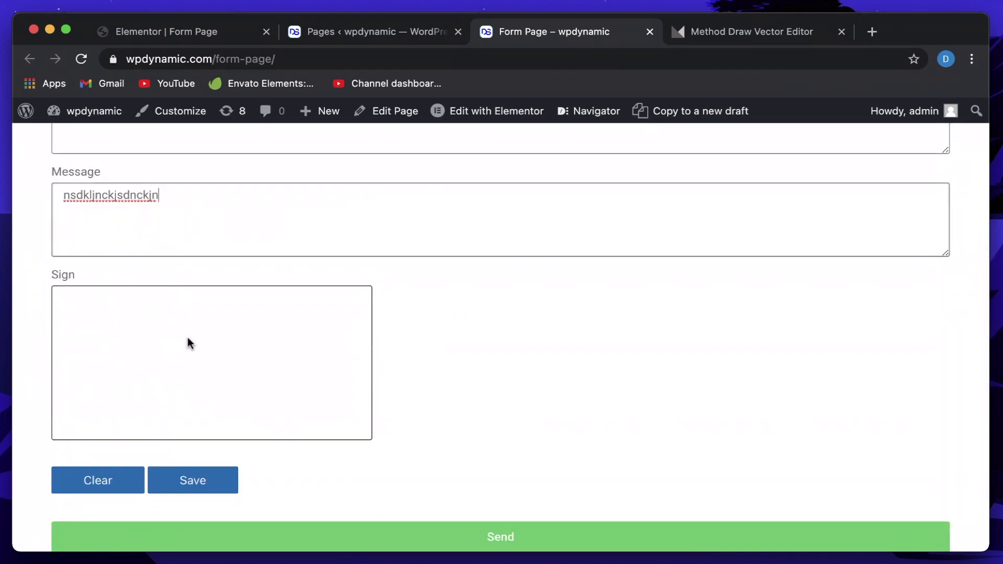
mouse_move(188, 342)
mouse_down()
mouse_move(169, 387)
mouse_move(220, 381)
mouse_up()
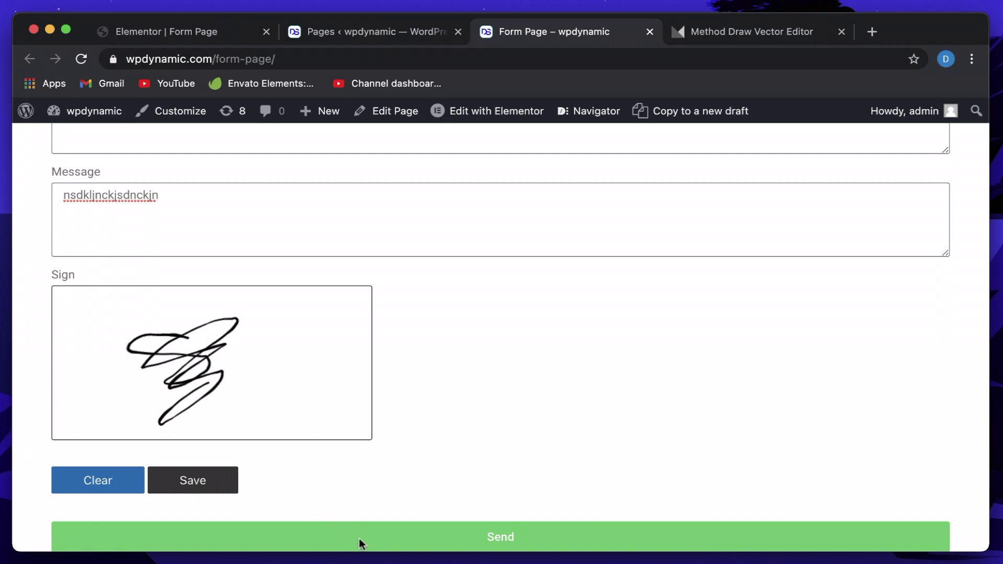
click(360, 541)
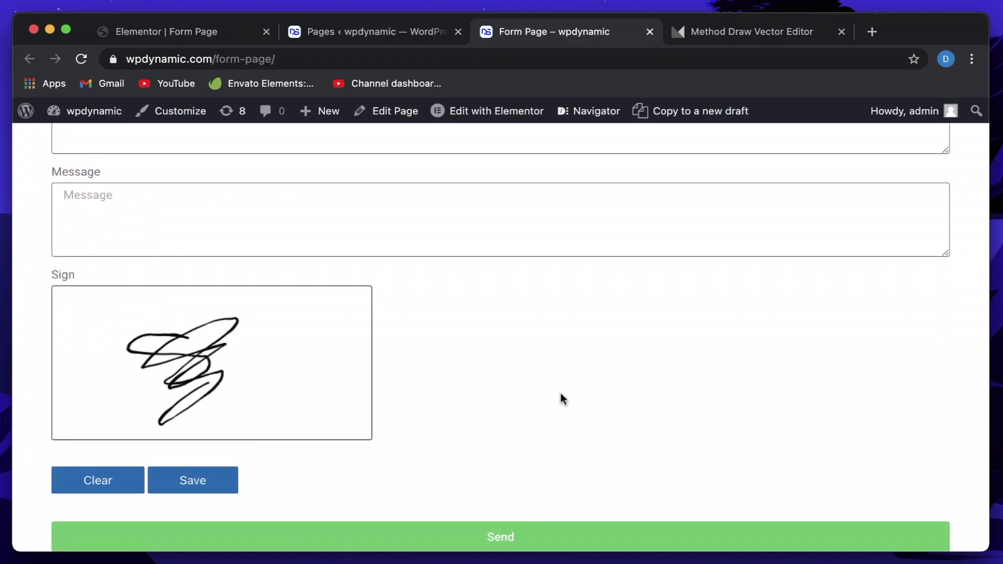
scroll(560, 397, down, 3)
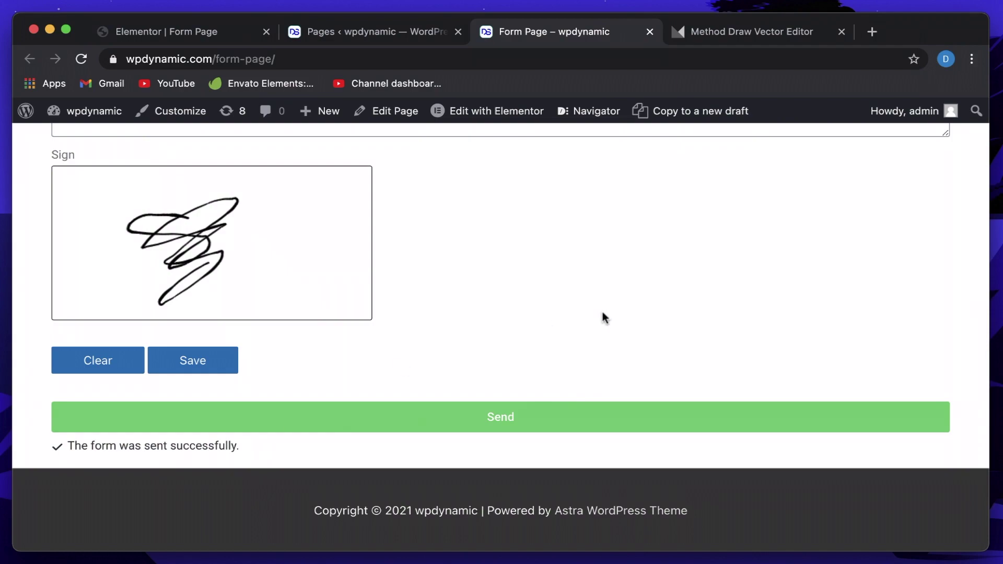
key(ctrl+Up)
key(Escape)
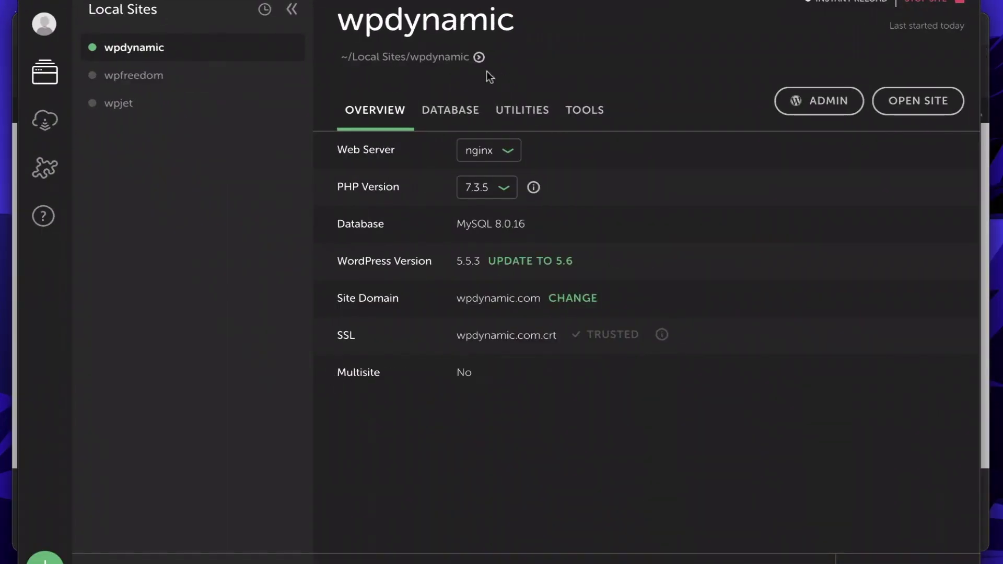
Browse to app/public/wp-content/uploads/elementor/pdf and select the new 2021 01 18 invoice PDF.
click(479, 57)
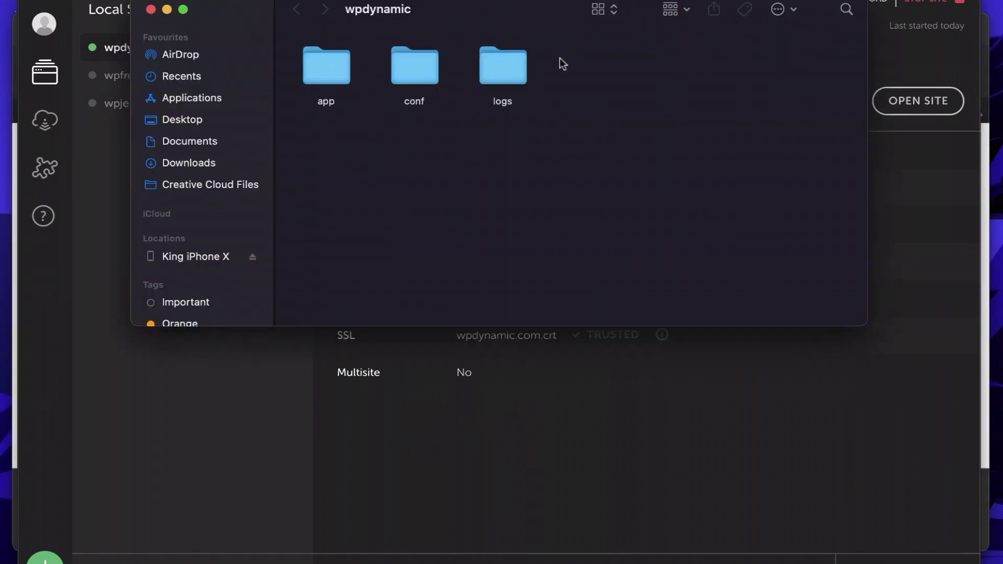
double_click(323, 69)
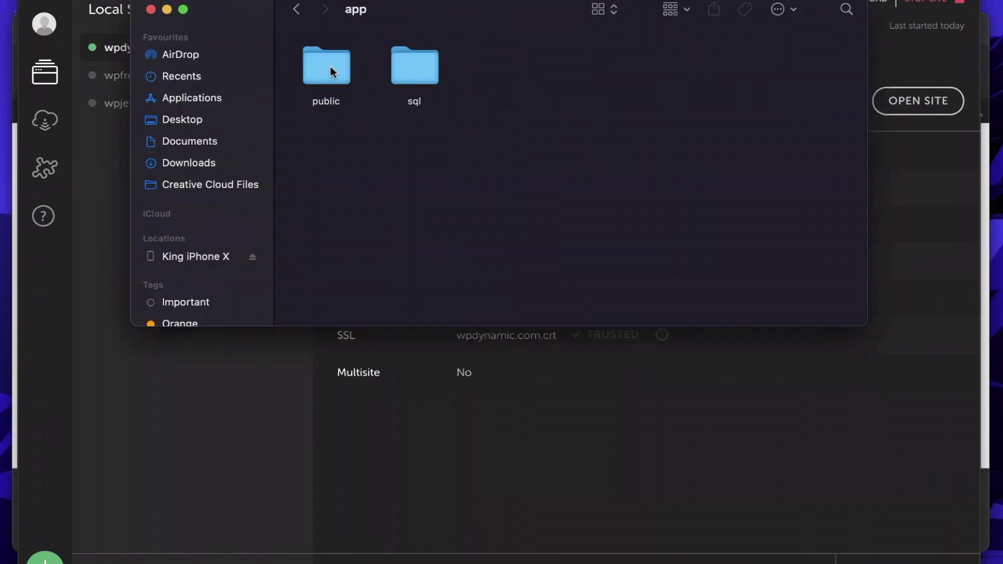
double_click(323, 72)
double_click(604, 129)
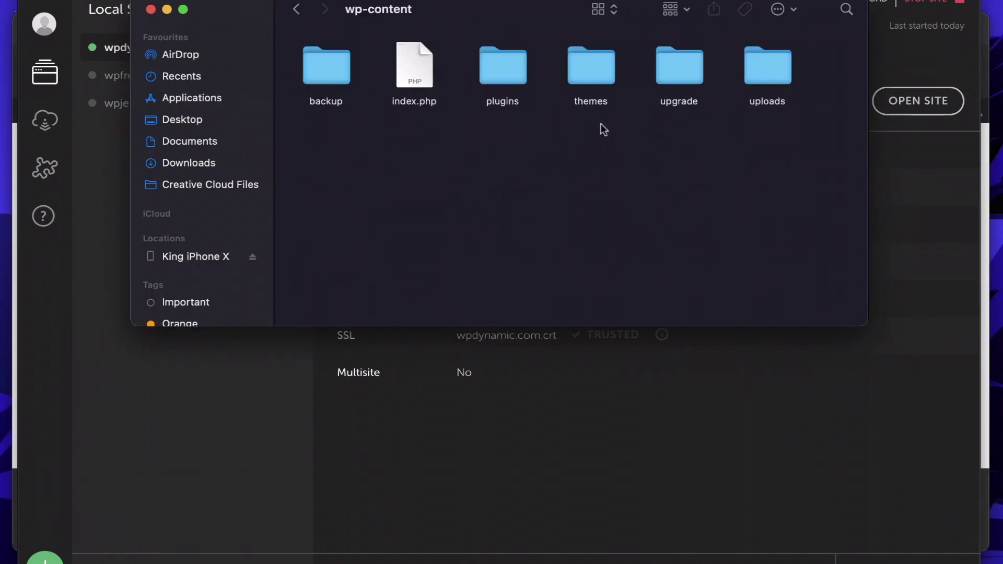
double_click(754, 69)
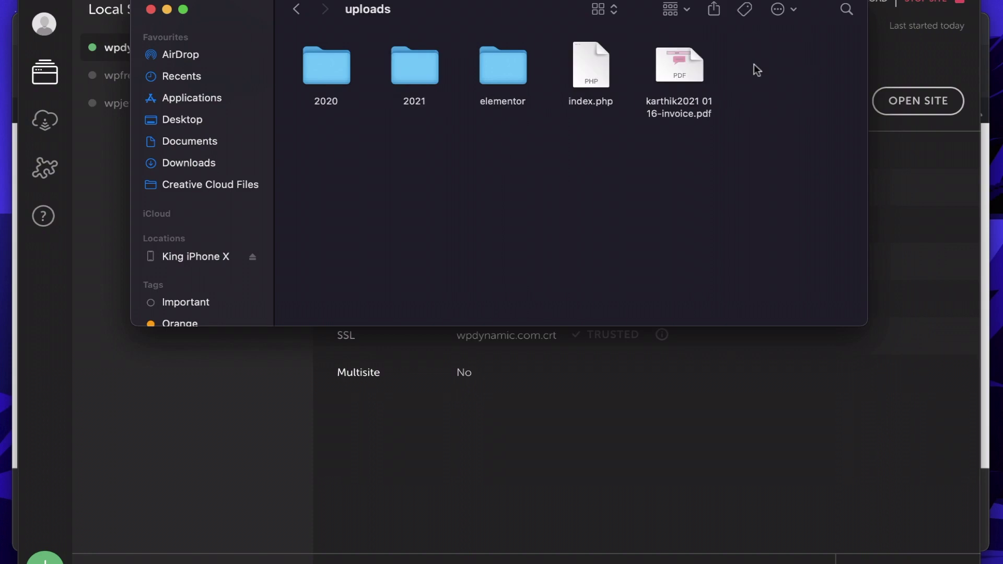
double_click(514, 63)
double_click(502, 65)
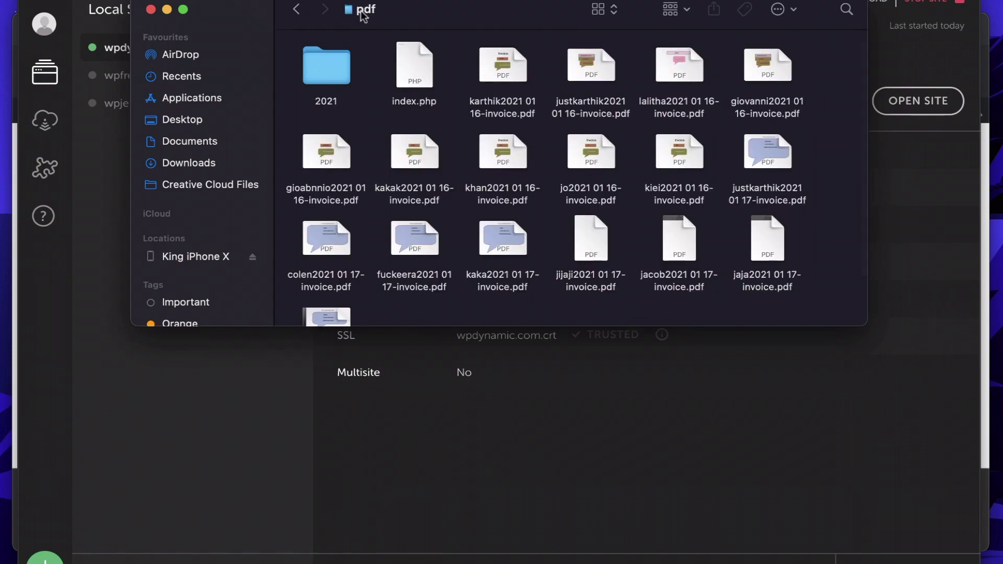
scroll(584, 277, down, 3)
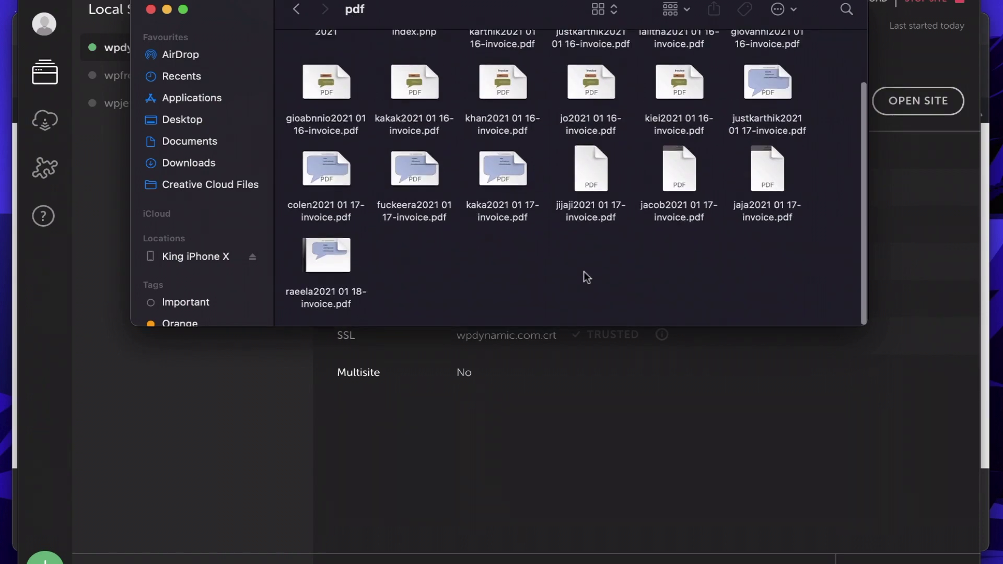
click(333, 255)
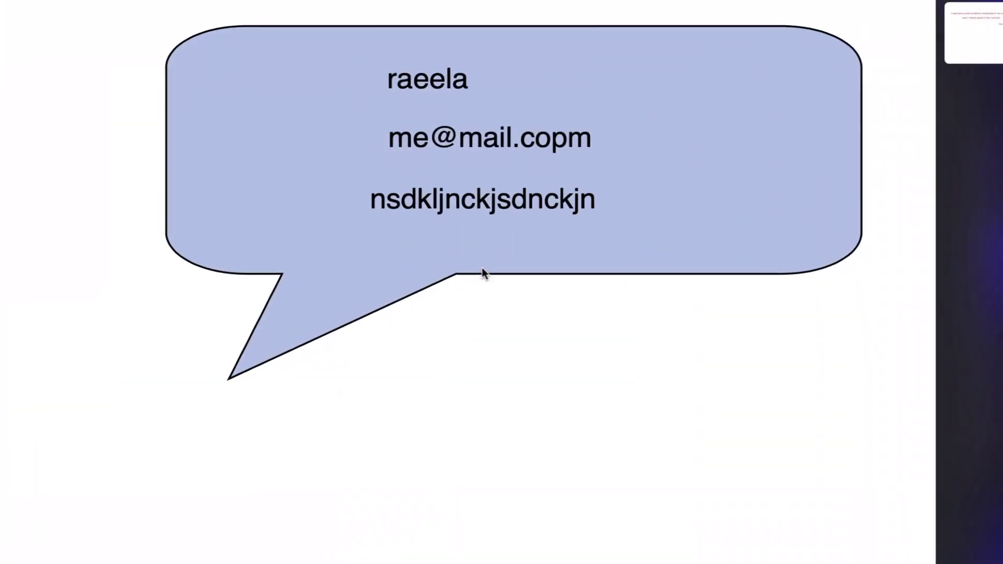
Compare the invoice PDF's submitted-data page and terms-with-signature page in Quick Look.
click(969, 39)
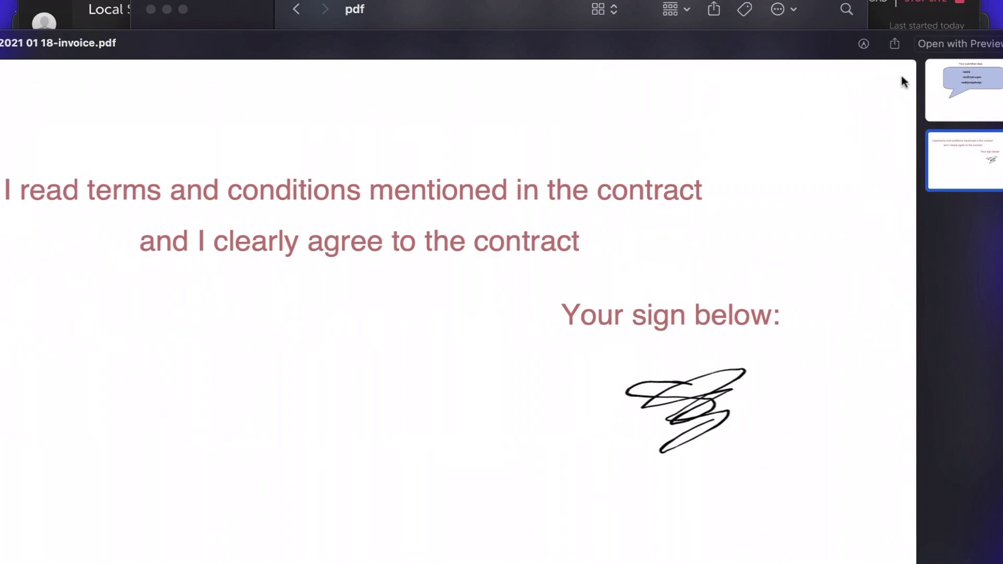
click(957, 90)
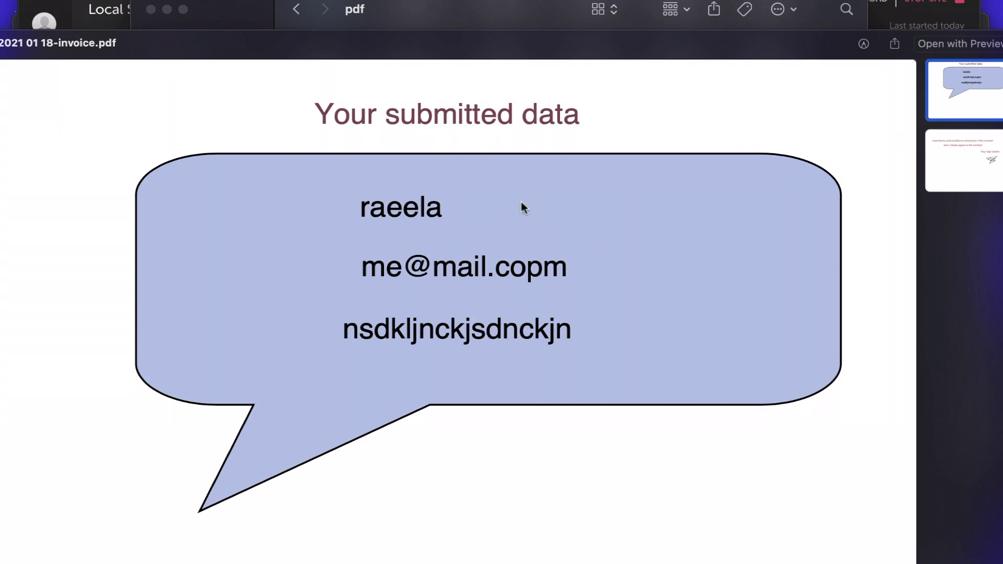
click(972, 179)
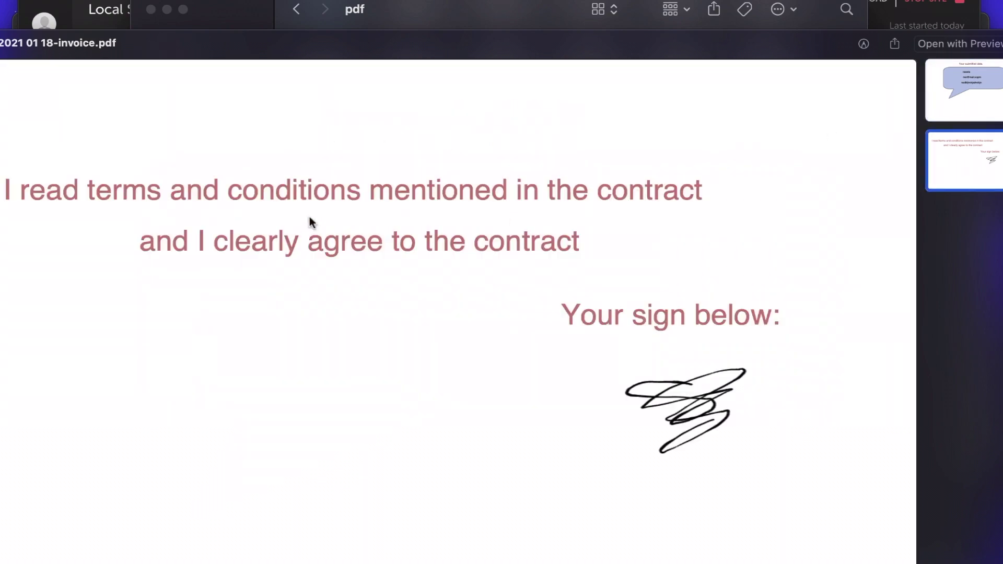